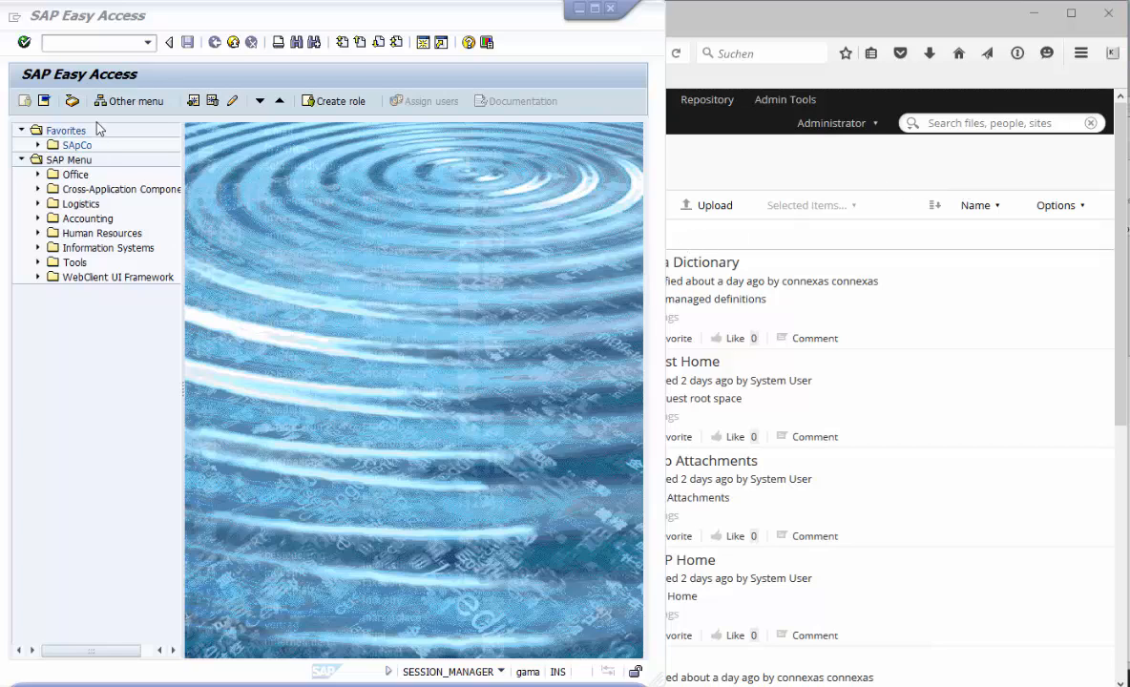
# - Run transaction OAC0 to display the content repositories
pyautogui.click(73, 43)
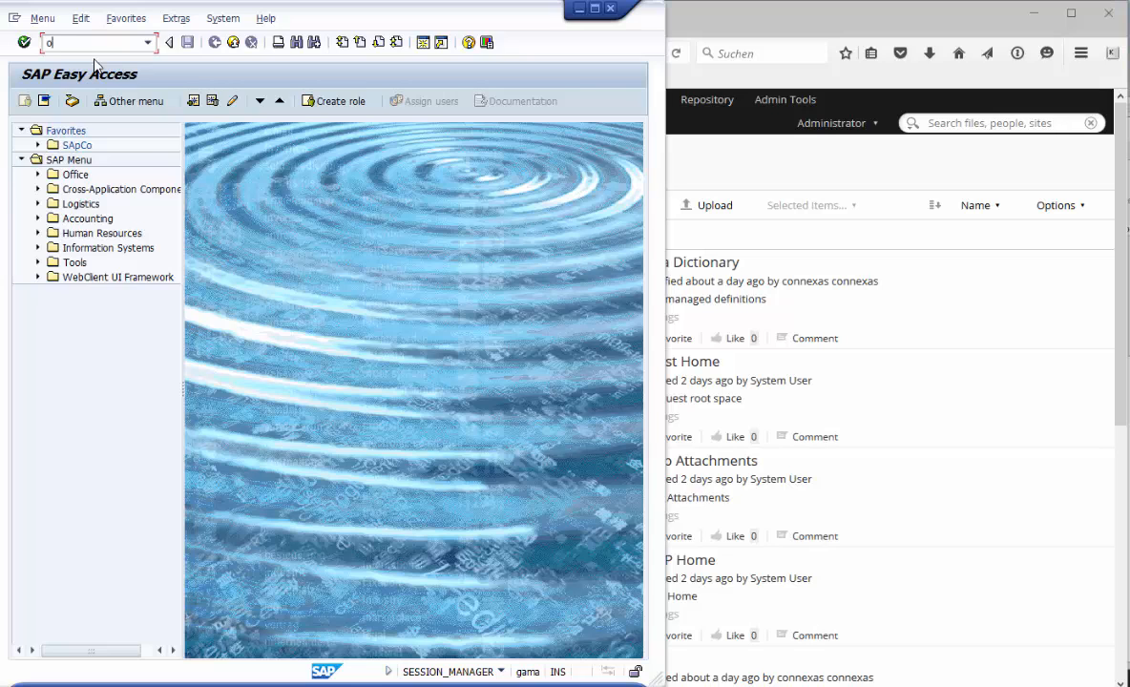
pyautogui.press('Return')
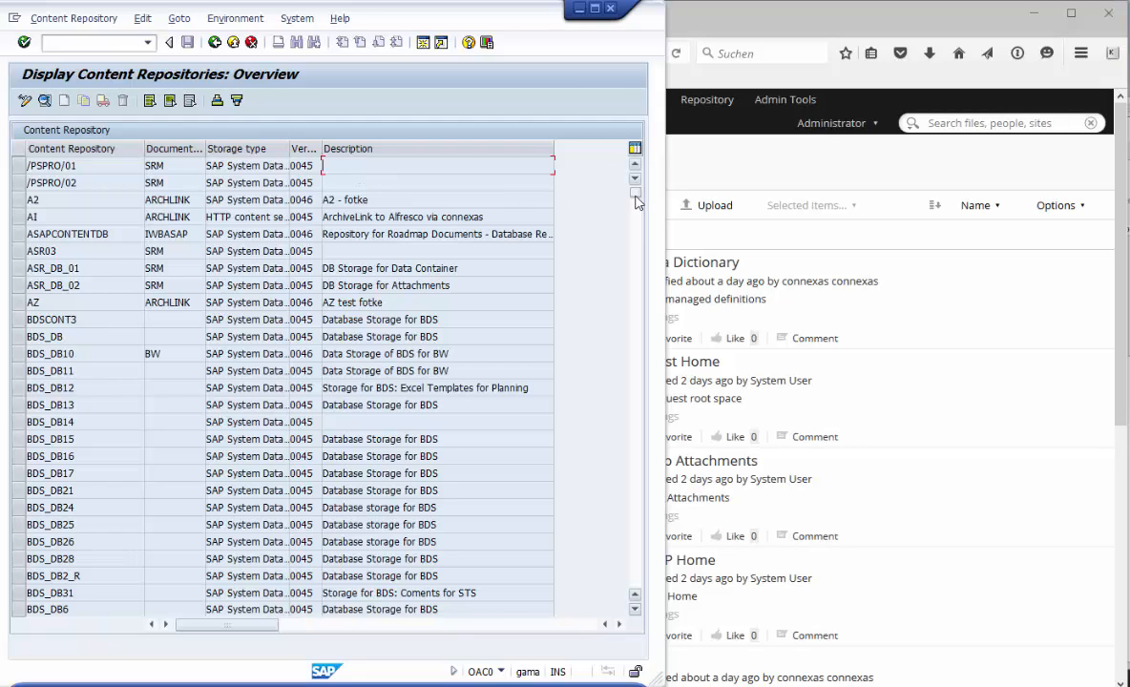
# - Open the detail view of content repository ZA
pyautogui.moveTo(636, 201); pyautogui.dragTo(636, 579)
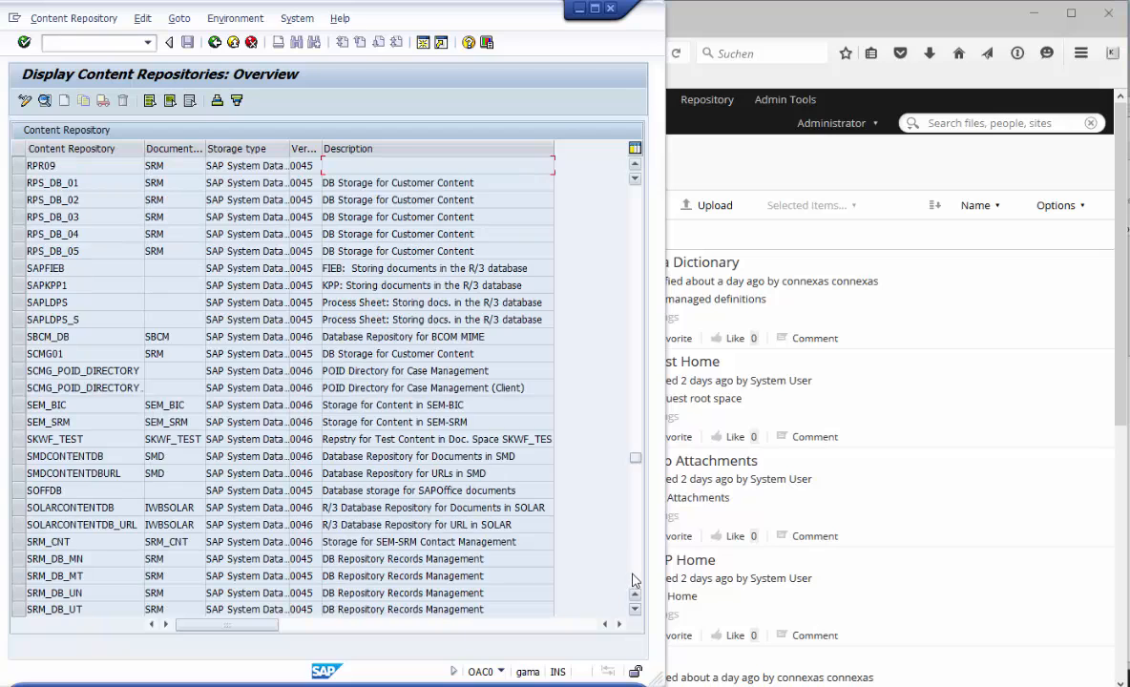
pyautogui.click(638, 575)
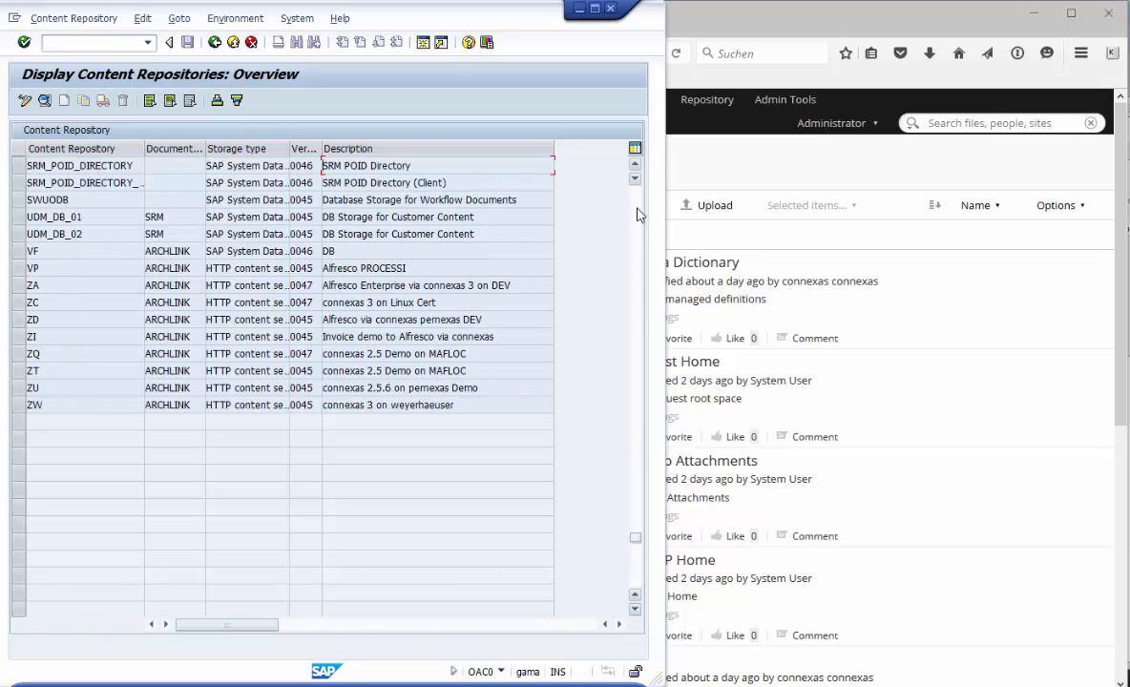
pyautogui.click(54, 283)
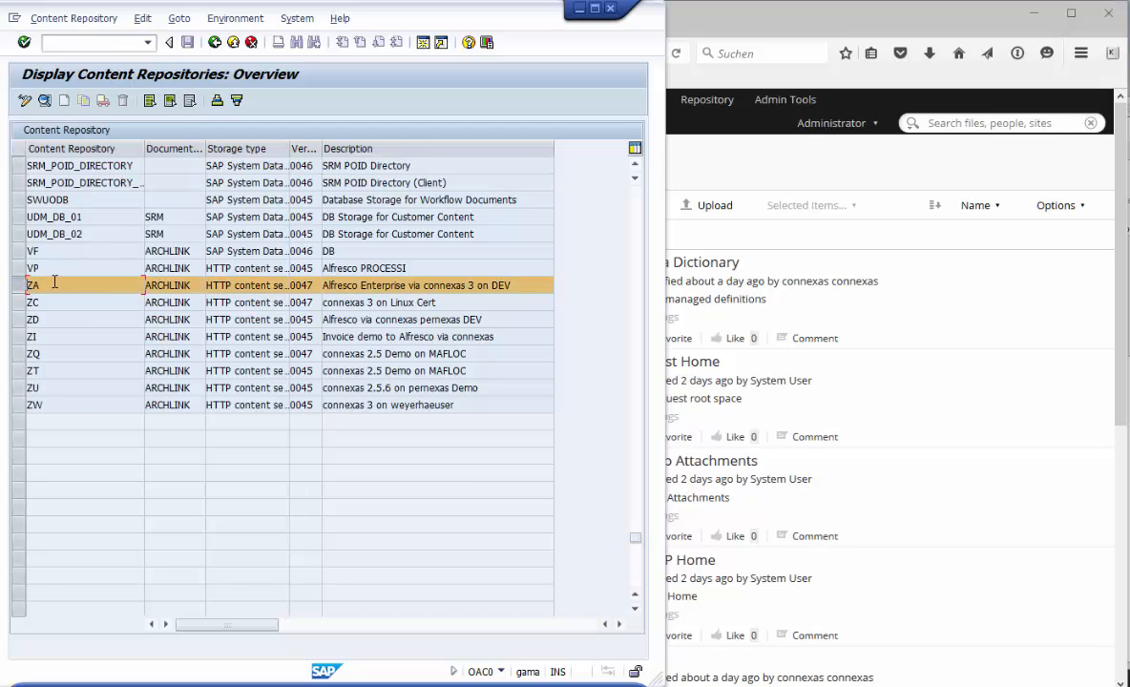
pyautogui.doubleClick(55, 285)
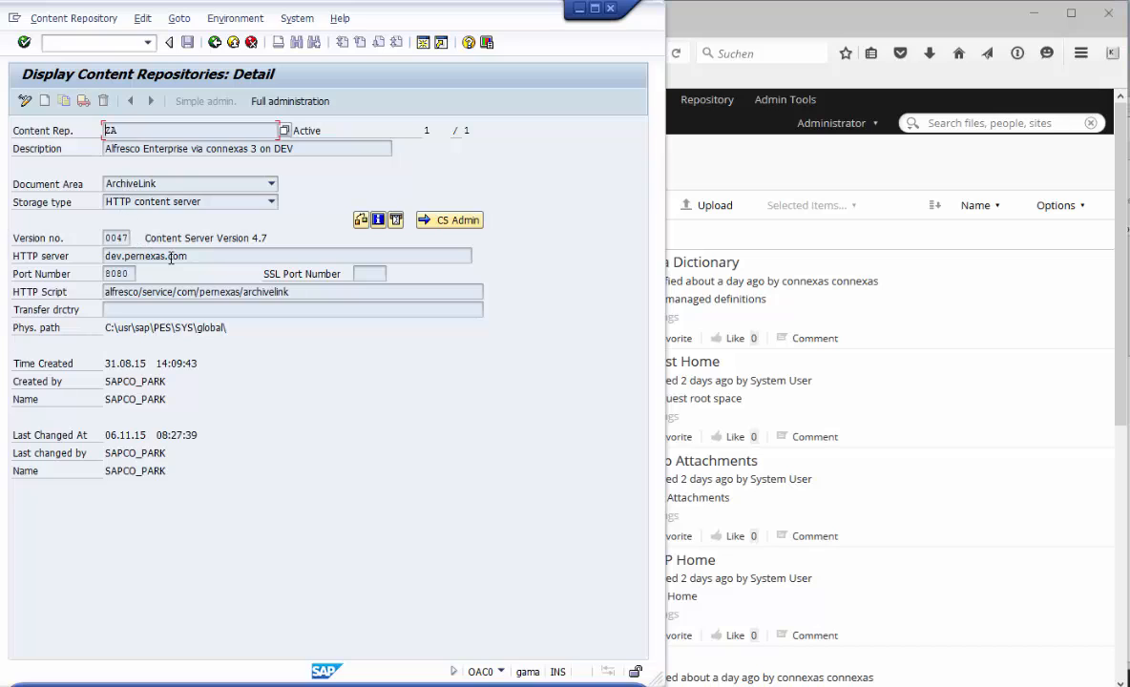
# - Review the ZA repository's HTTP server, HTTP script and version number
pyautogui.moveTo(191, 255); pyautogui.dragTo(91, 254)
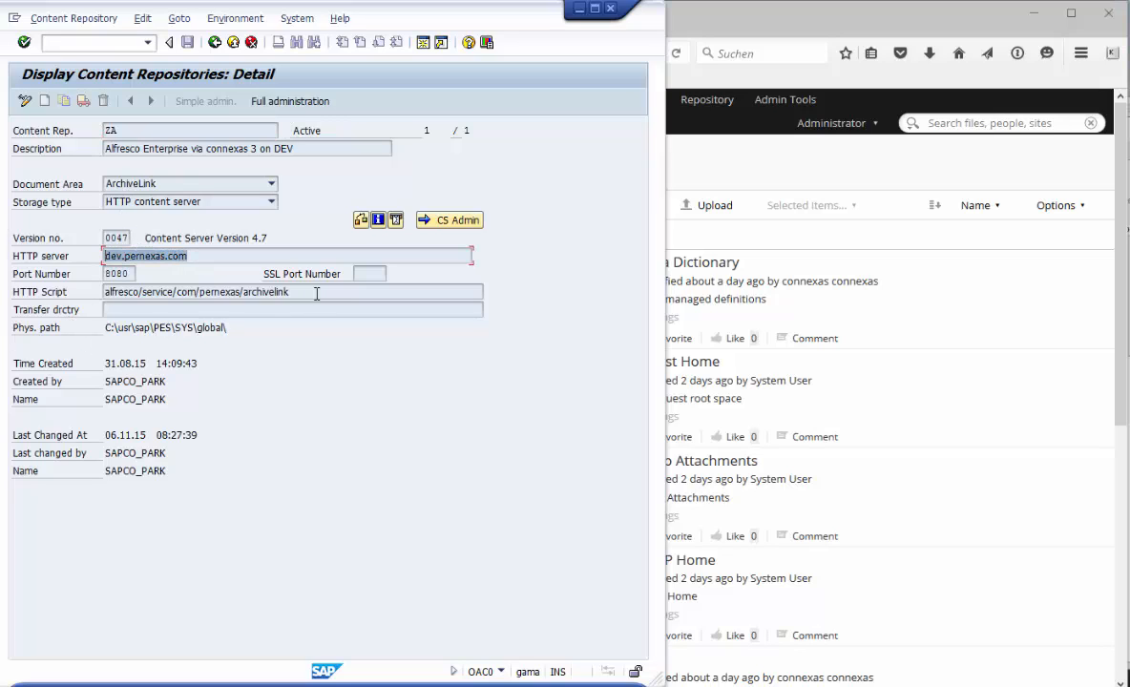
pyautogui.moveTo(299, 292); pyautogui.dragTo(101, 292)
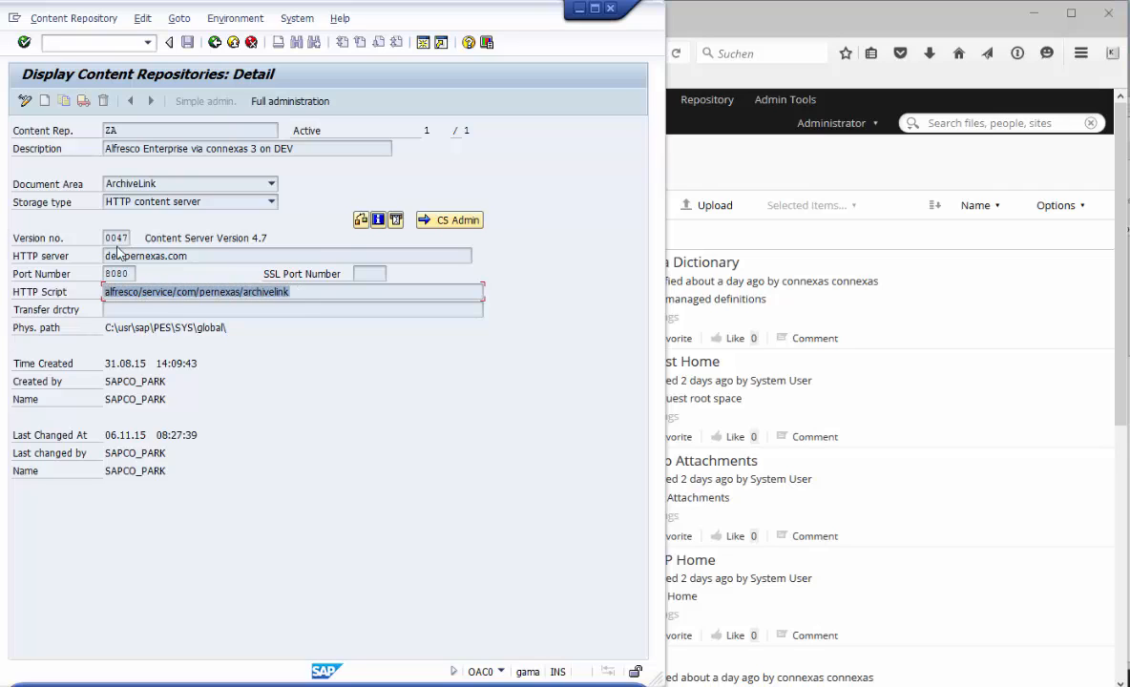
pyautogui.moveTo(105, 238); pyautogui.dragTo(122, 238)
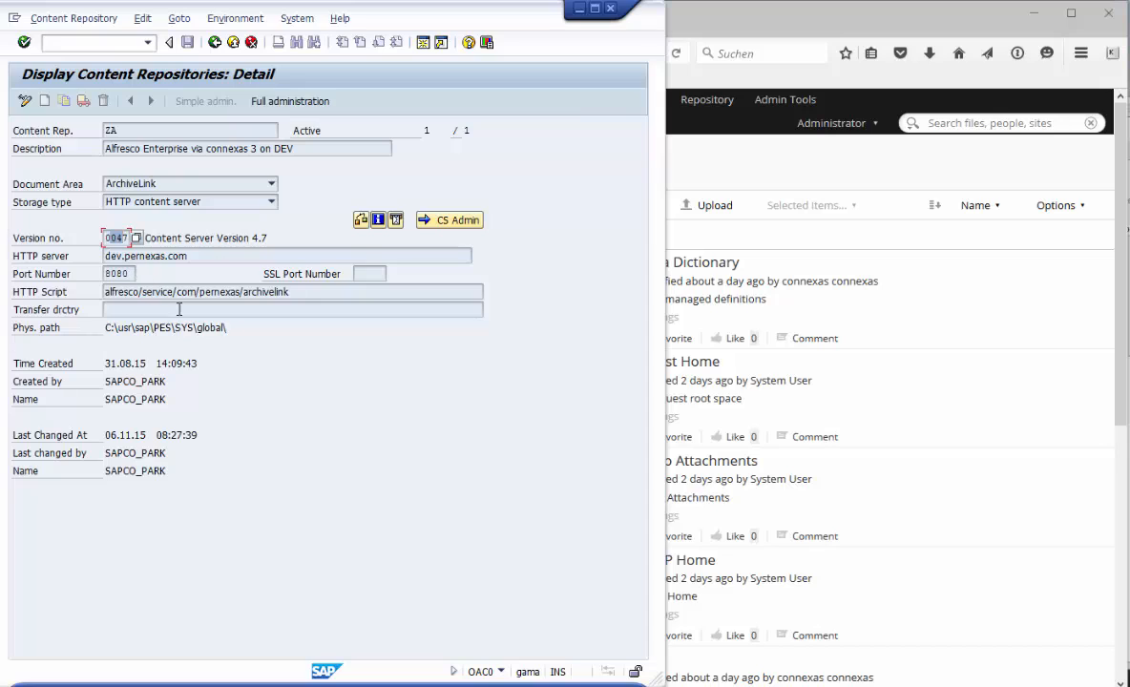
pyautogui.click(175, 241)
# - Check the ZA repository's status on the content server and close the information message
pyautogui.click(361, 221)
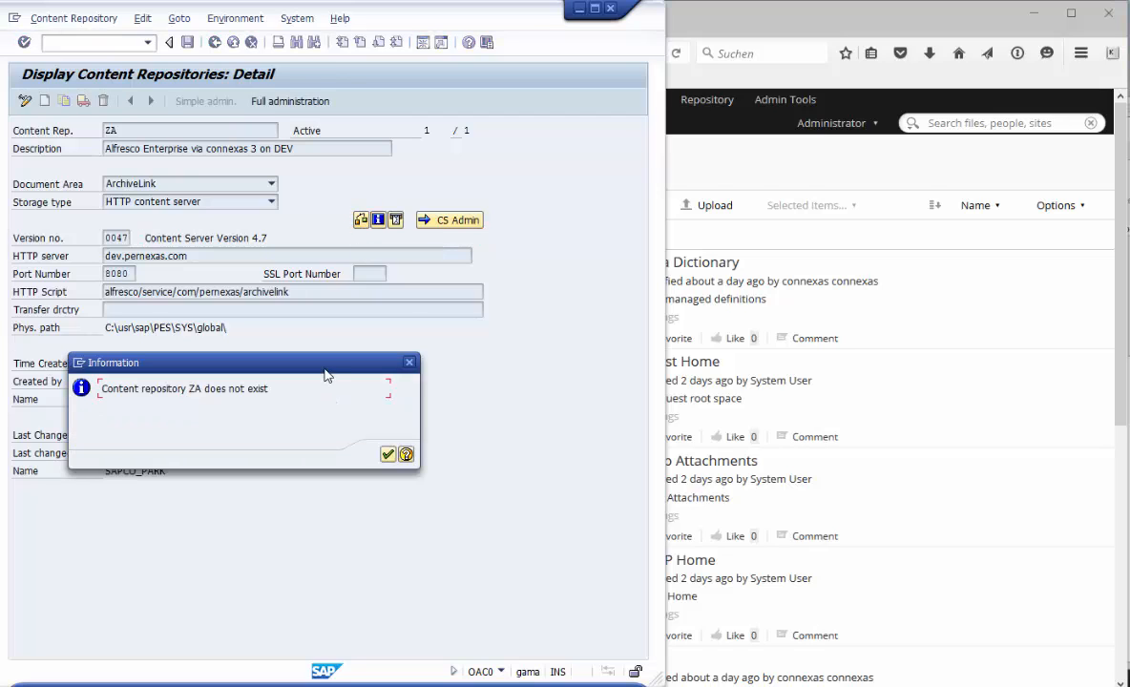
pyautogui.moveTo(305, 363); pyautogui.dragTo(393, 345)
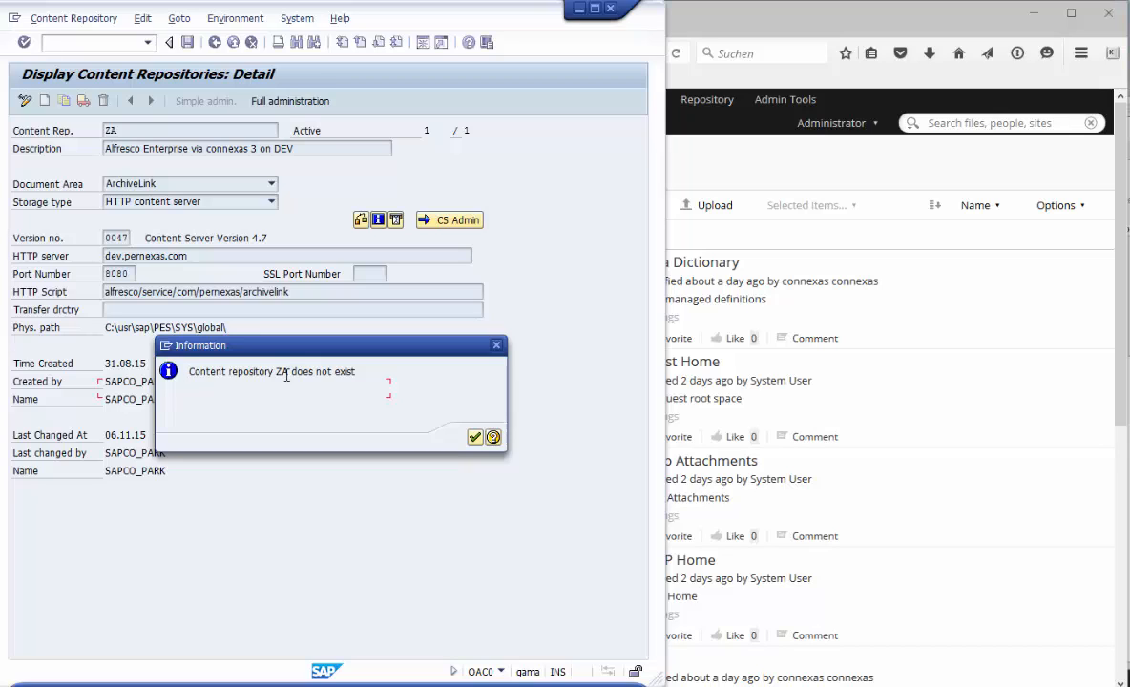
pyautogui.click(496, 348)
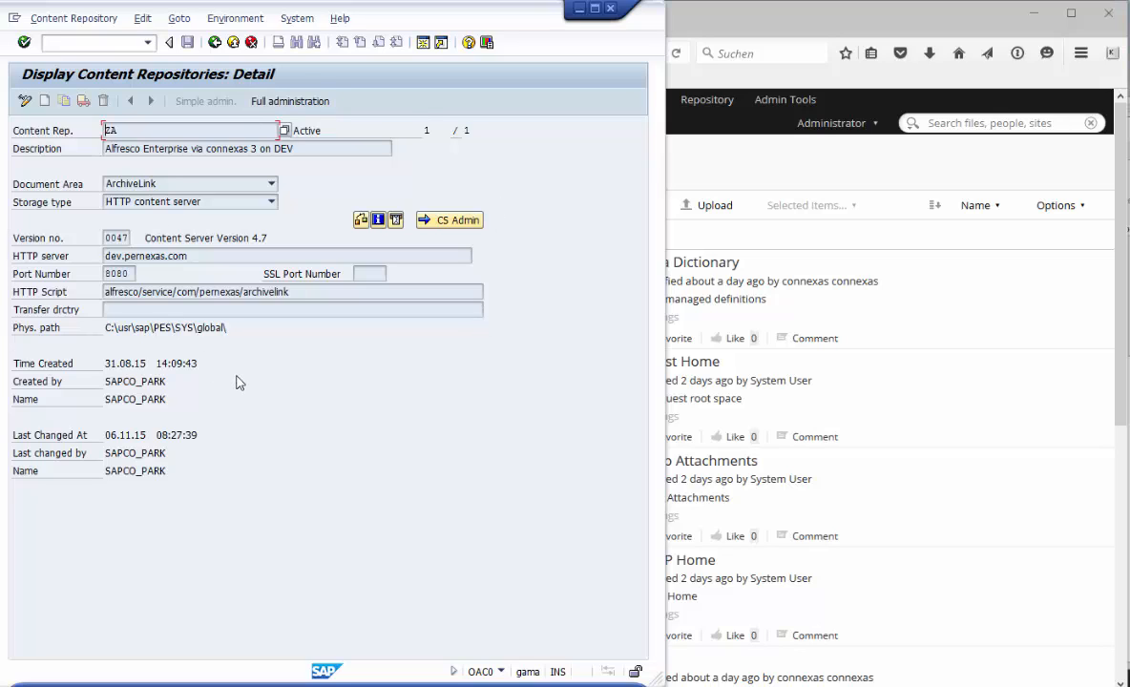
# - Open CS Admin, create repository ZA on the content server and save its details
pyautogui.click(428, 229)
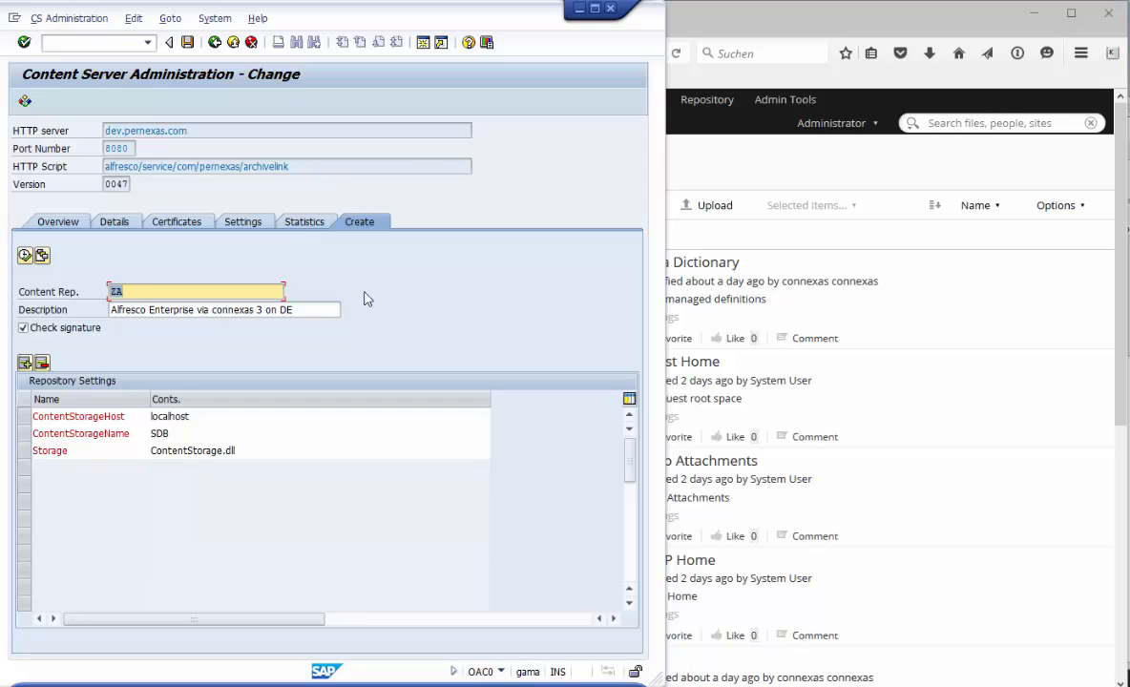
pyautogui.click(25, 256)
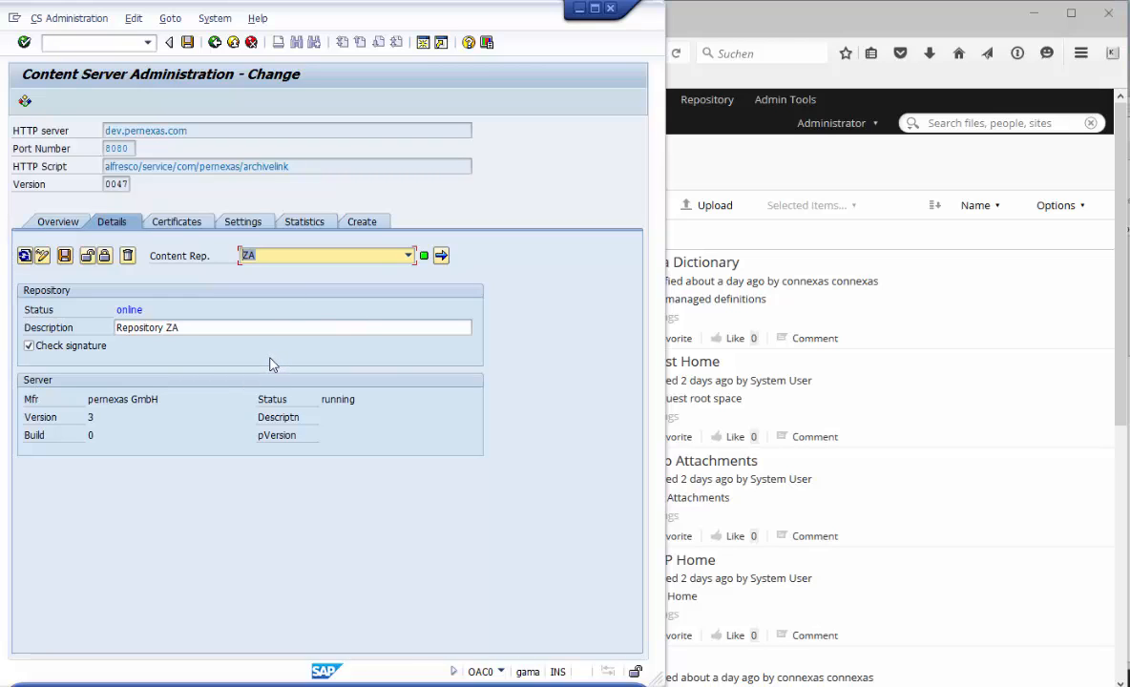
pyautogui.click(64, 255)
# - Send the SAP certificate for repository ZA to the content server
pyautogui.click(182, 227)
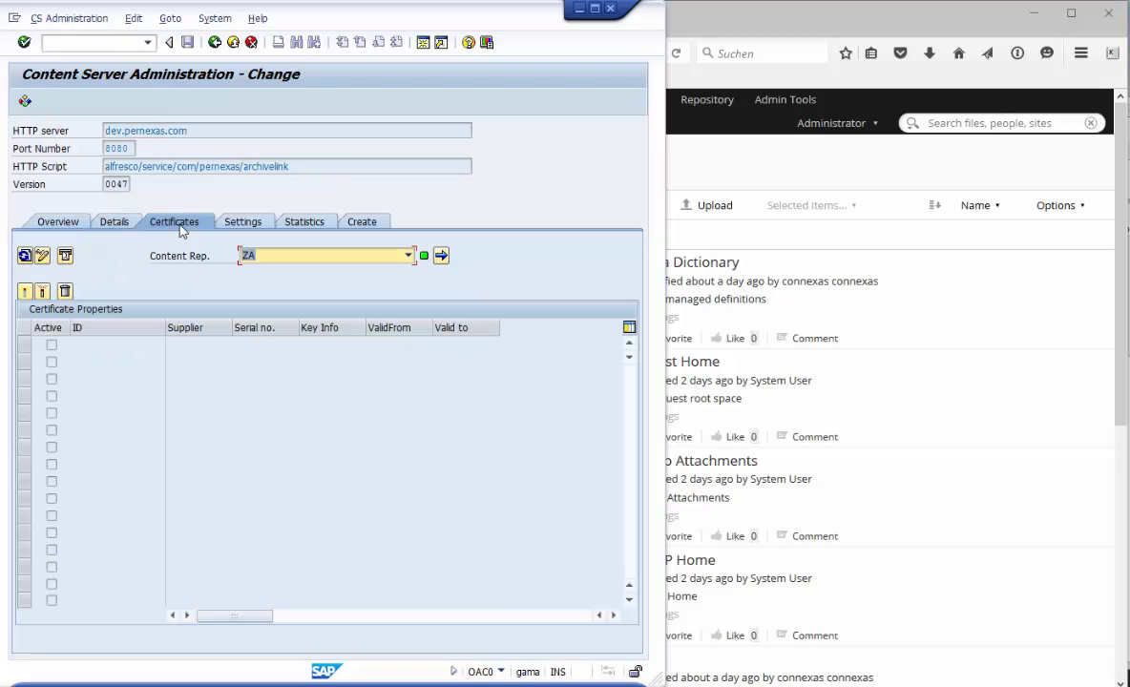
pyautogui.click(66, 257)
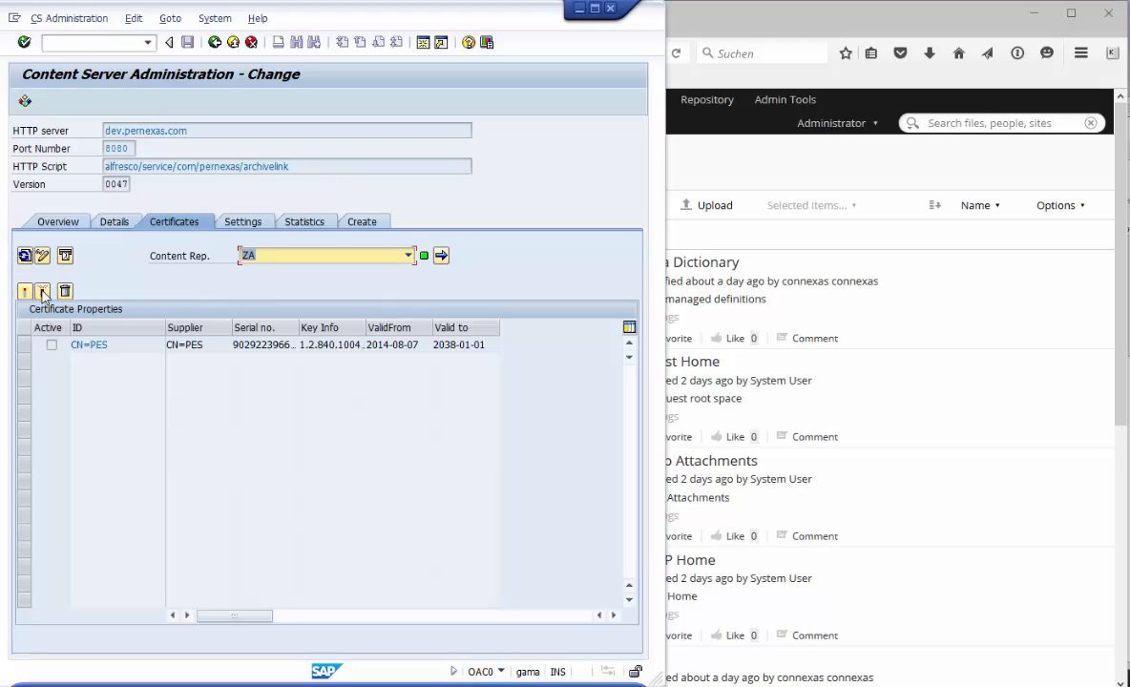
pyautogui.click(51, 344)
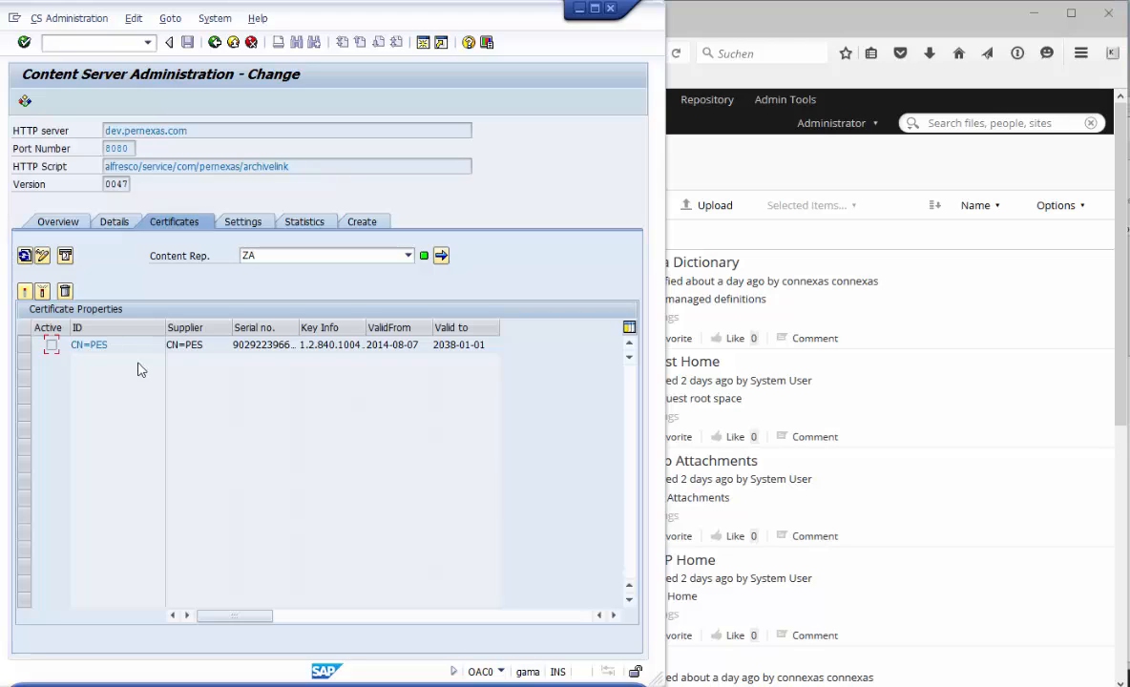
# - Switch to the browser and open the connexas administration panel under Admin Tools
pyautogui.click(843, 168)
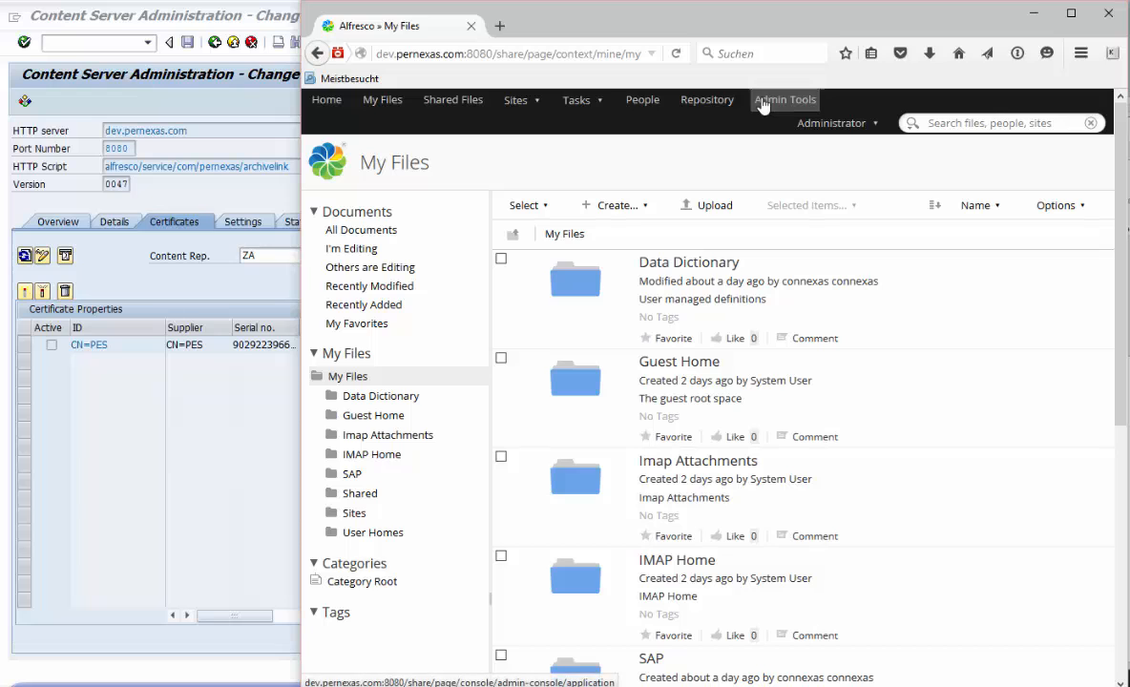
pyautogui.click(762, 105)
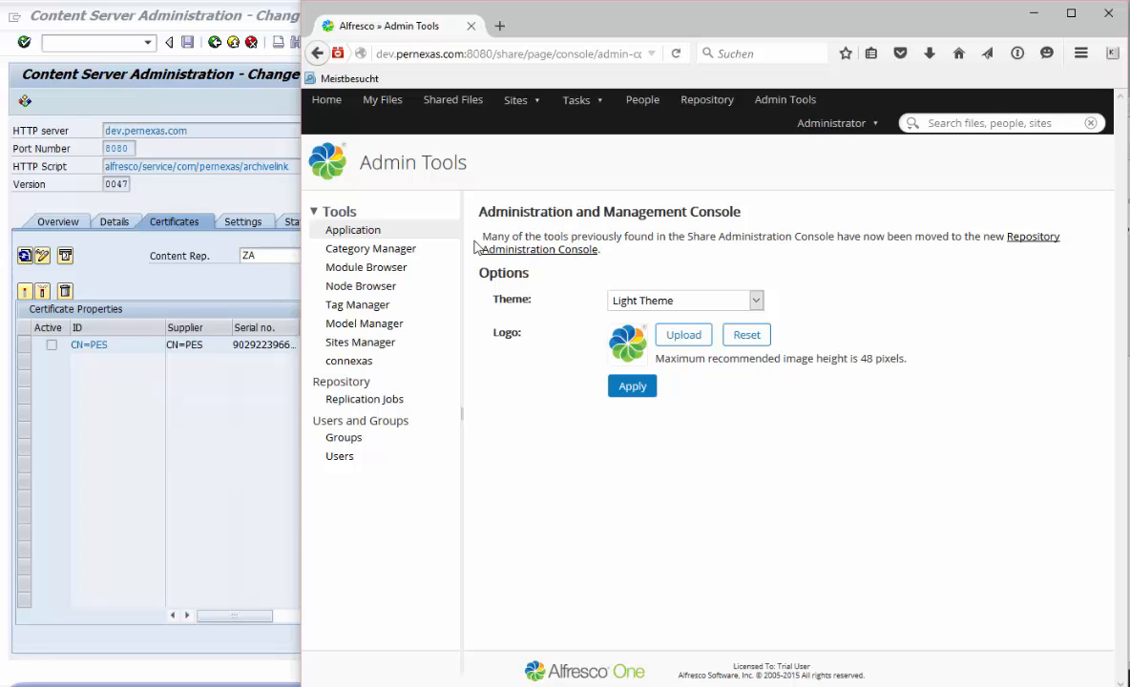
pyautogui.click(341, 367)
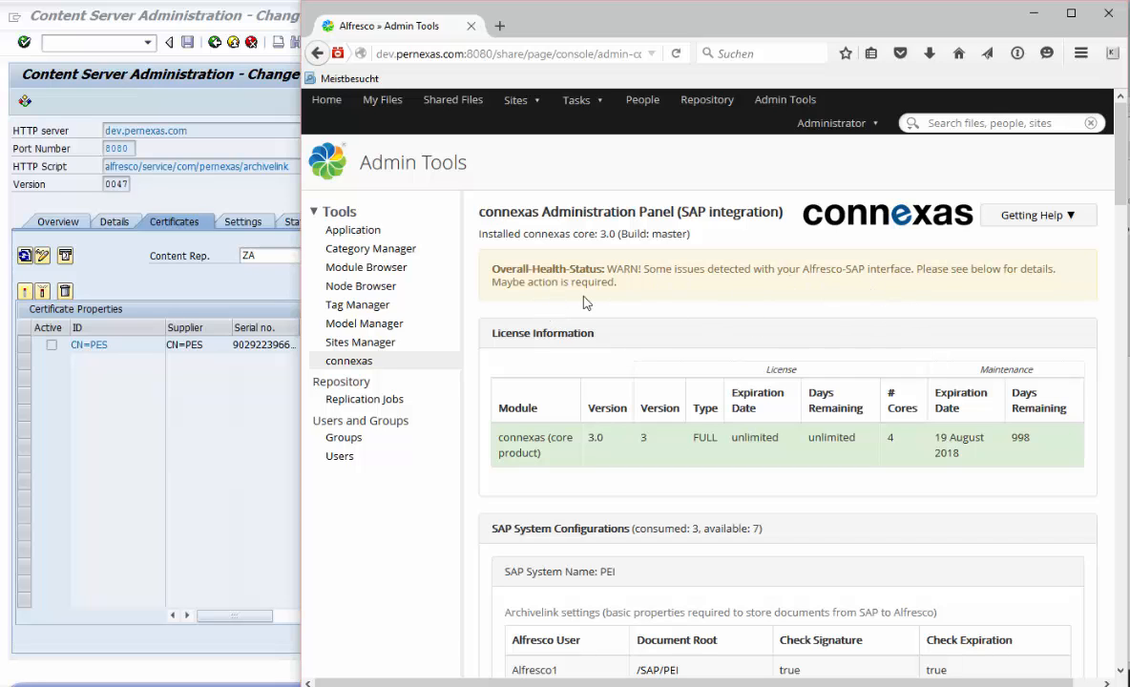
# - Enable the certificate for content repository ZA in the PES ZA Repository section
pyautogui.scroll(-2, 510, 413)
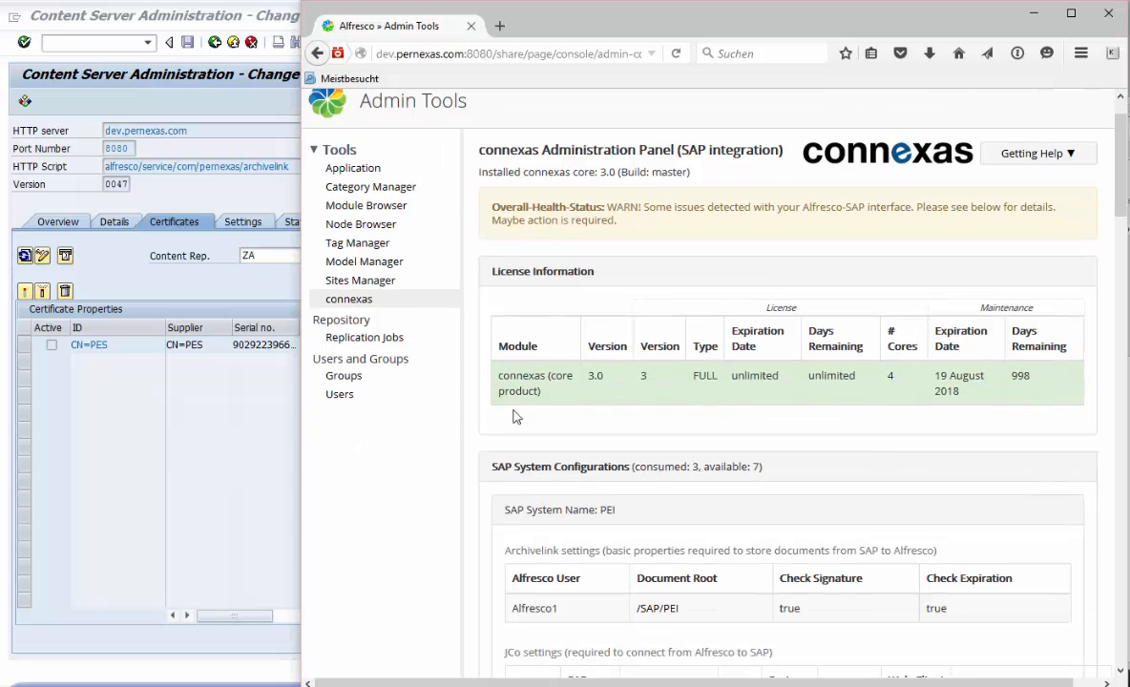
pyautogui.scroll(-4, 592, 351)
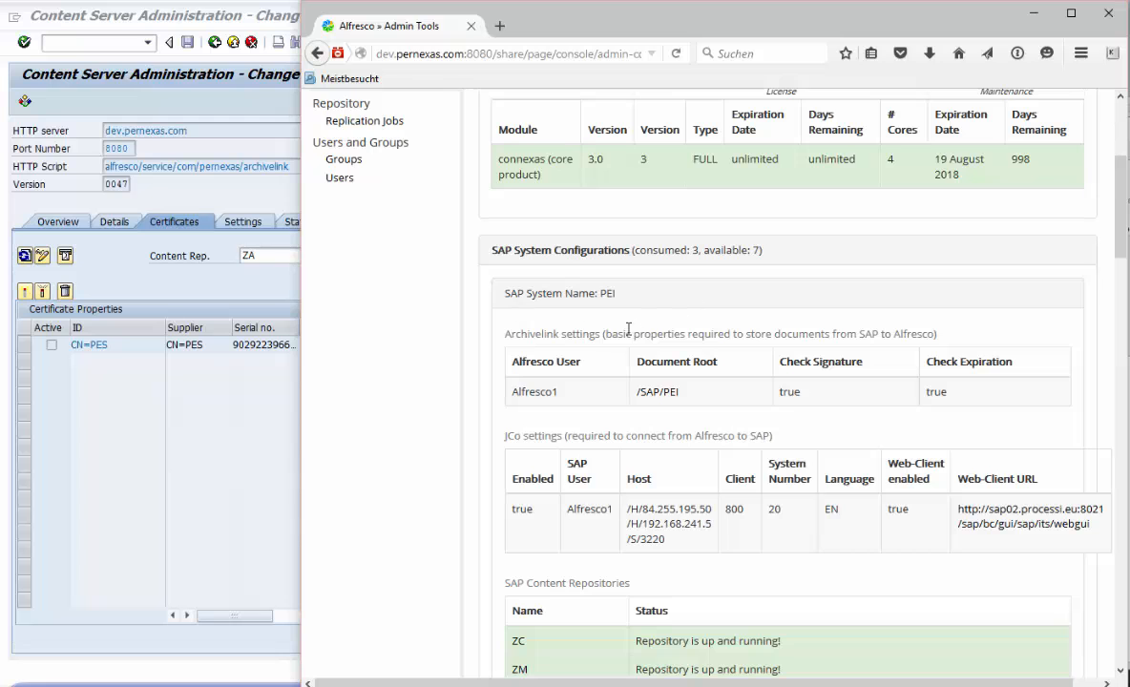
pyautogui.scroll(-15, 628, 328)
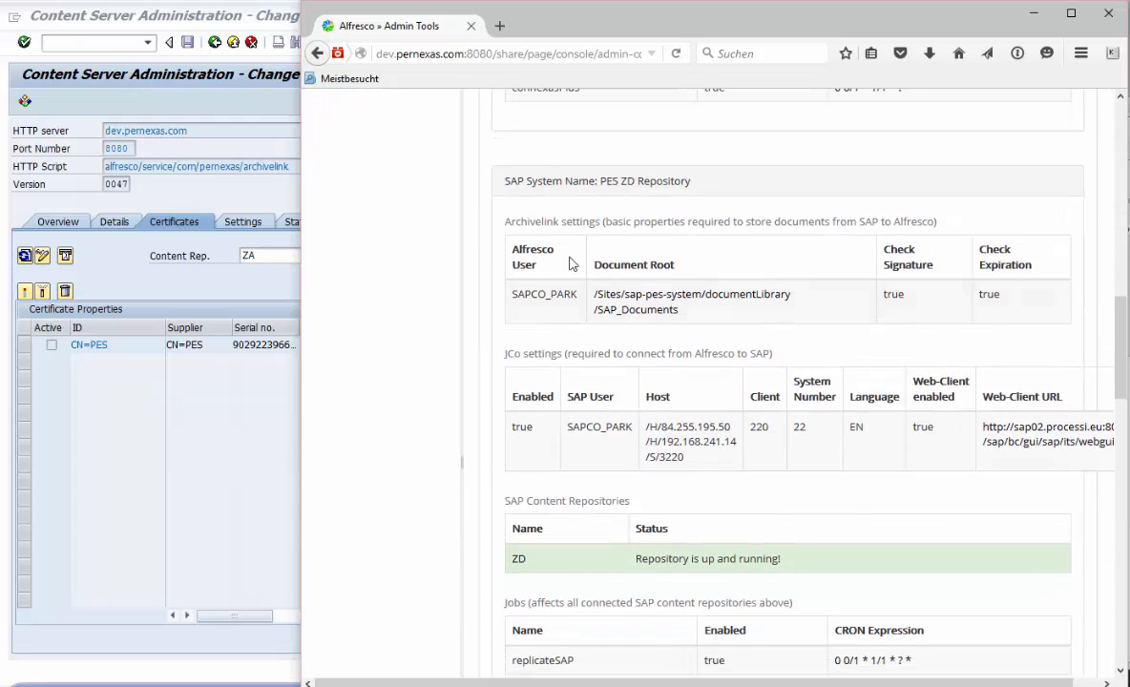
pyautogui.scroll(-1, 621, 350)
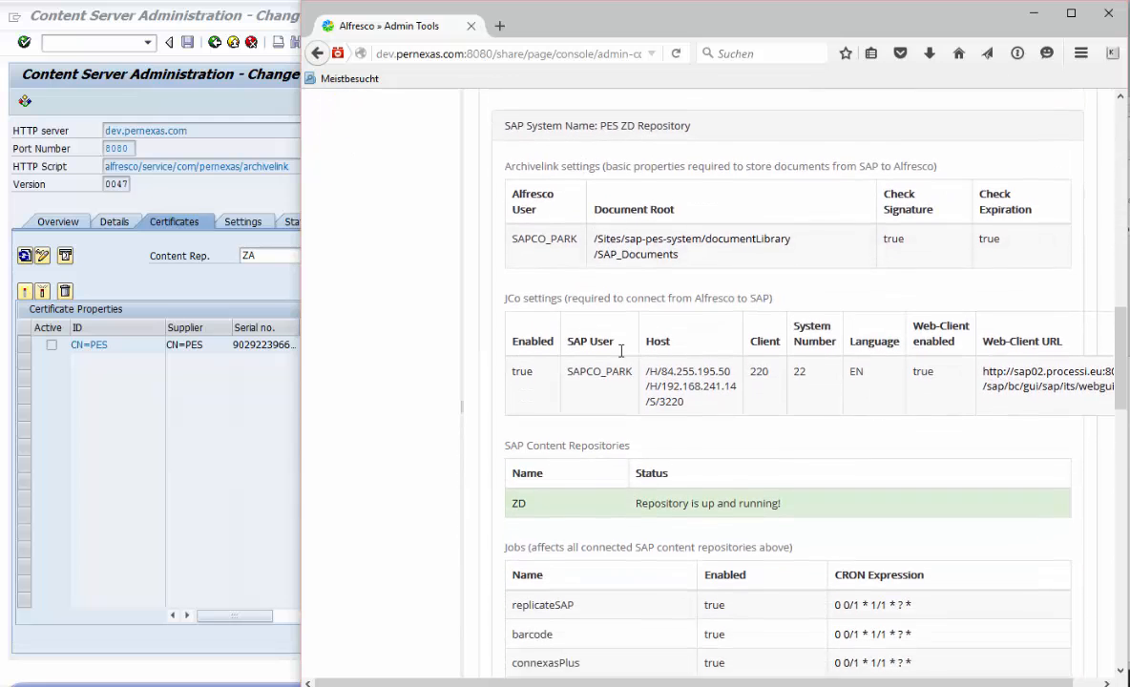
pyautogui.scroll(-10, 621, 350)
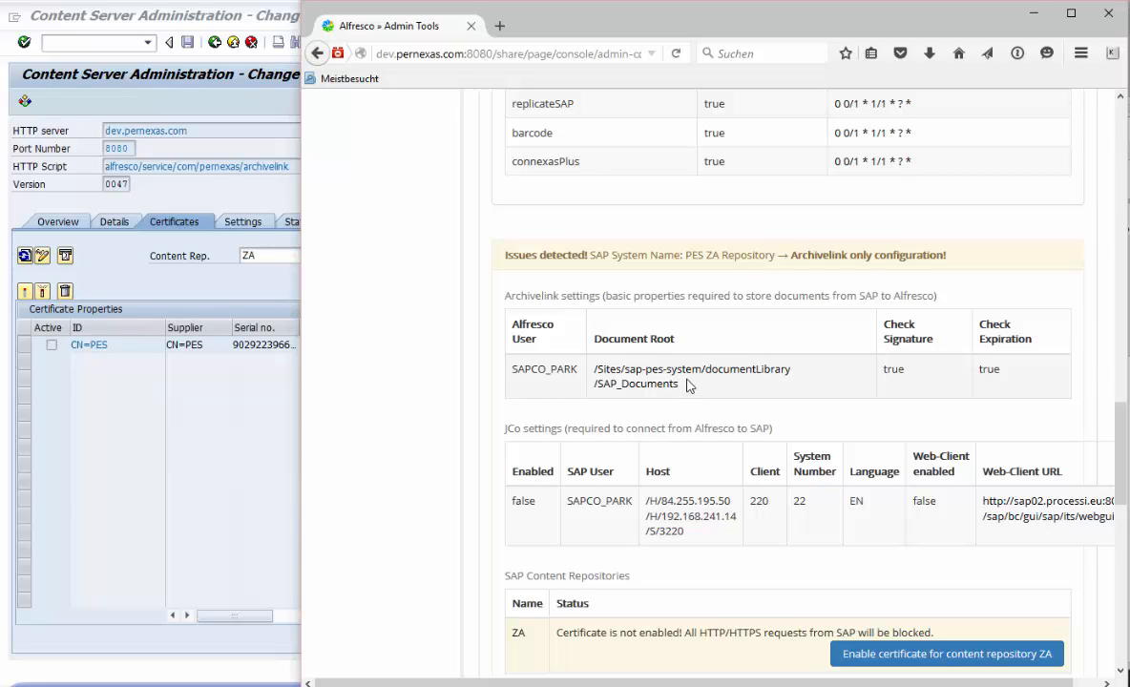
pyautogui.scroll(-2, 694, 374)
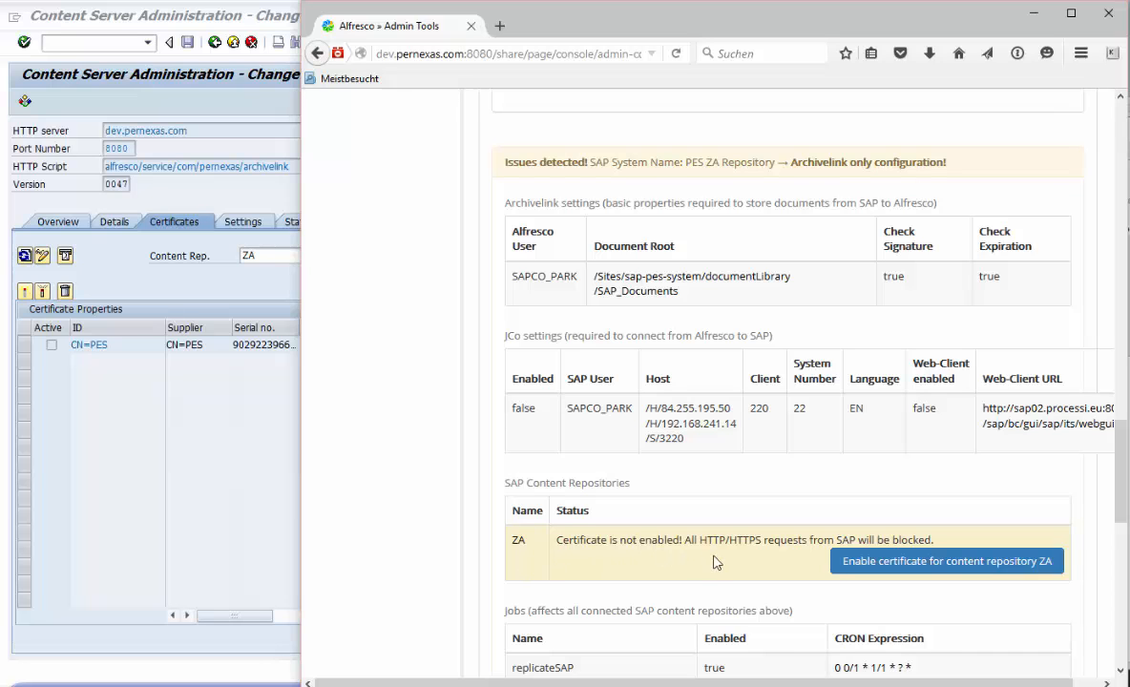
pyautogui.scroll(-2, 714, 558)
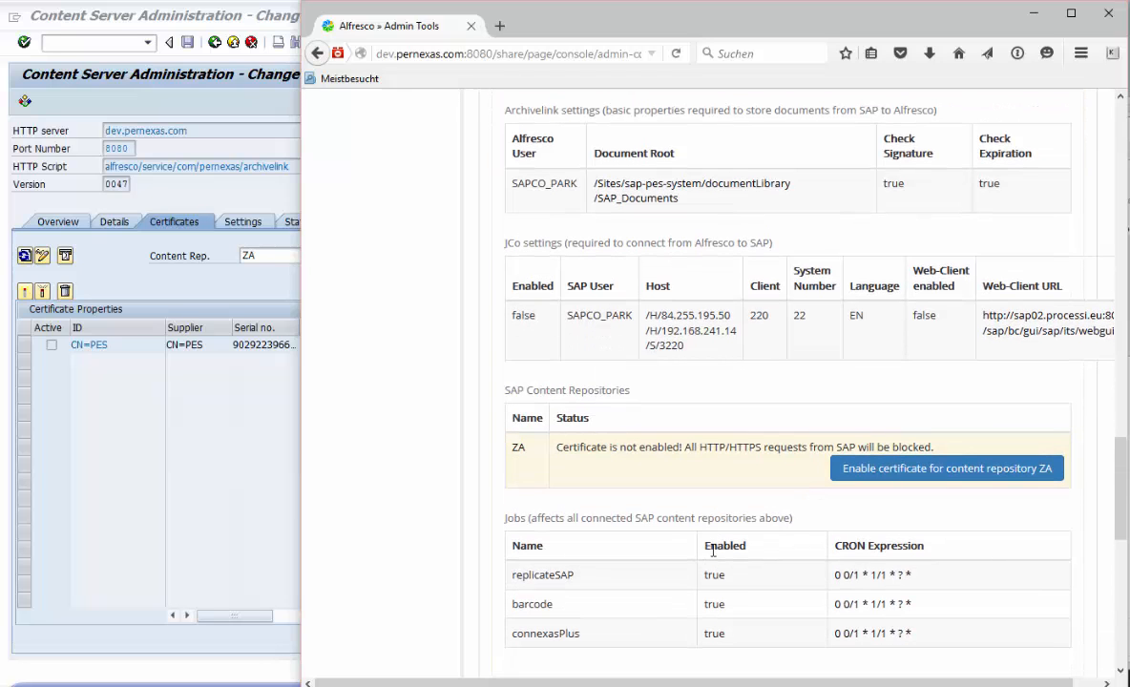
pyautogui.click(943, 480)
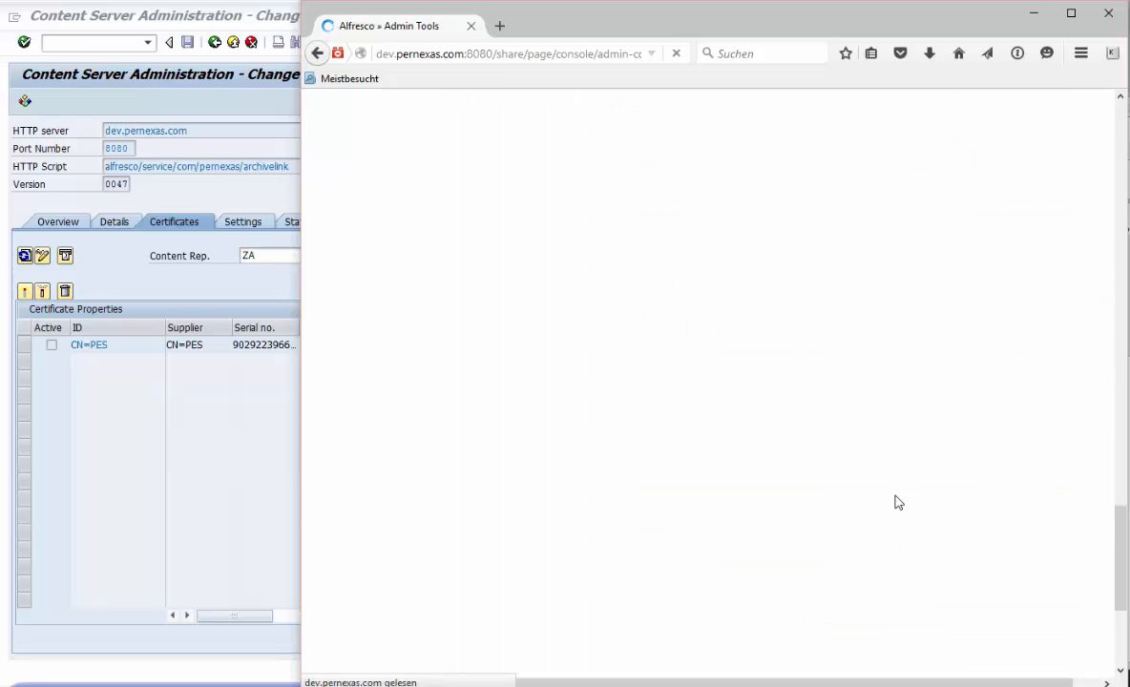
# - Review the panel's overall health status and the ZA repository's status
pyautogui.scroll(-4, 777, 420)
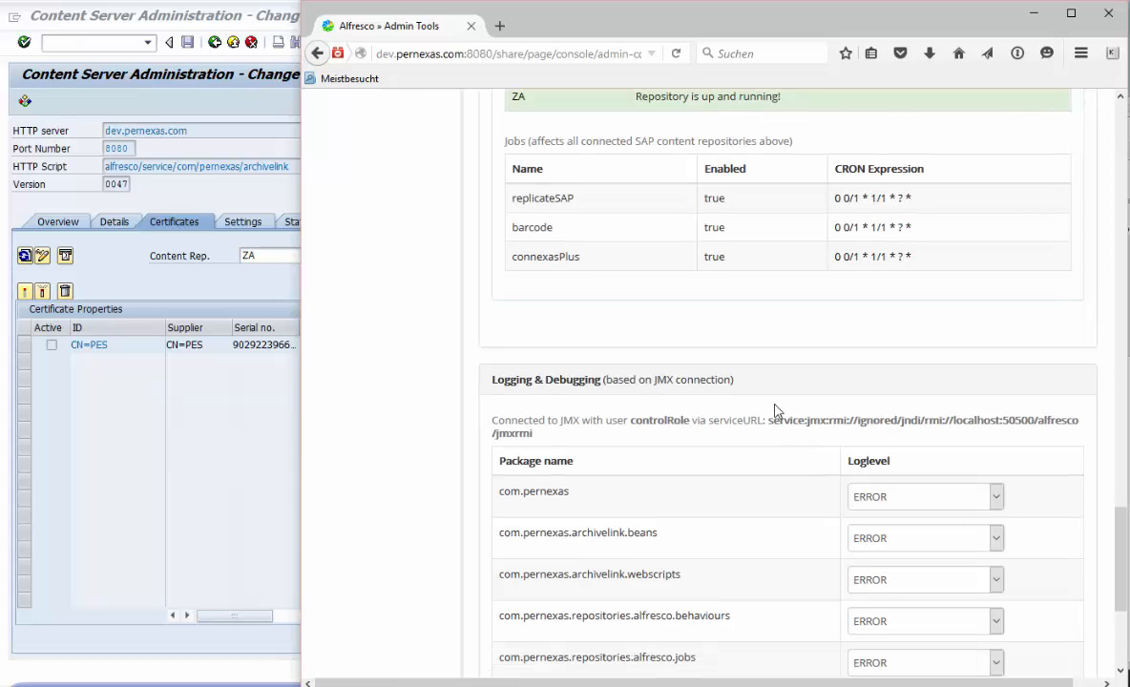
pyautogui.scroll(-1, 777, 410)
pyautogui.scroll(3, 777, 409)
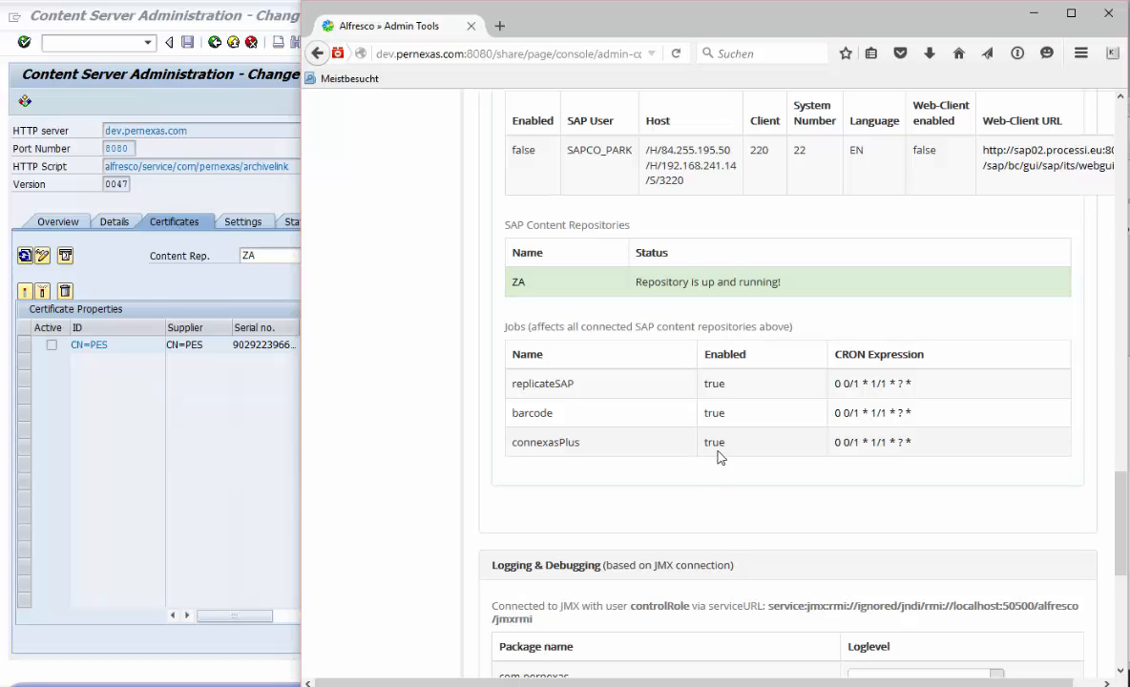
pyautogui.scroll(12, 723, 363)
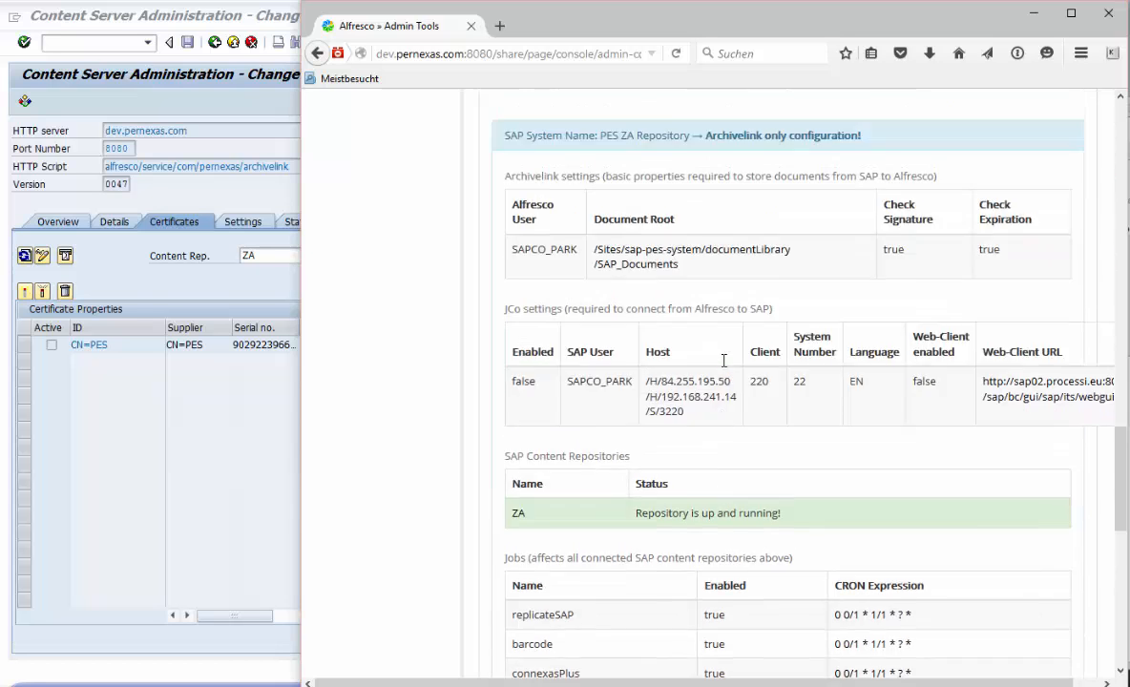
pyautogui.scroll(10, 723, 363)
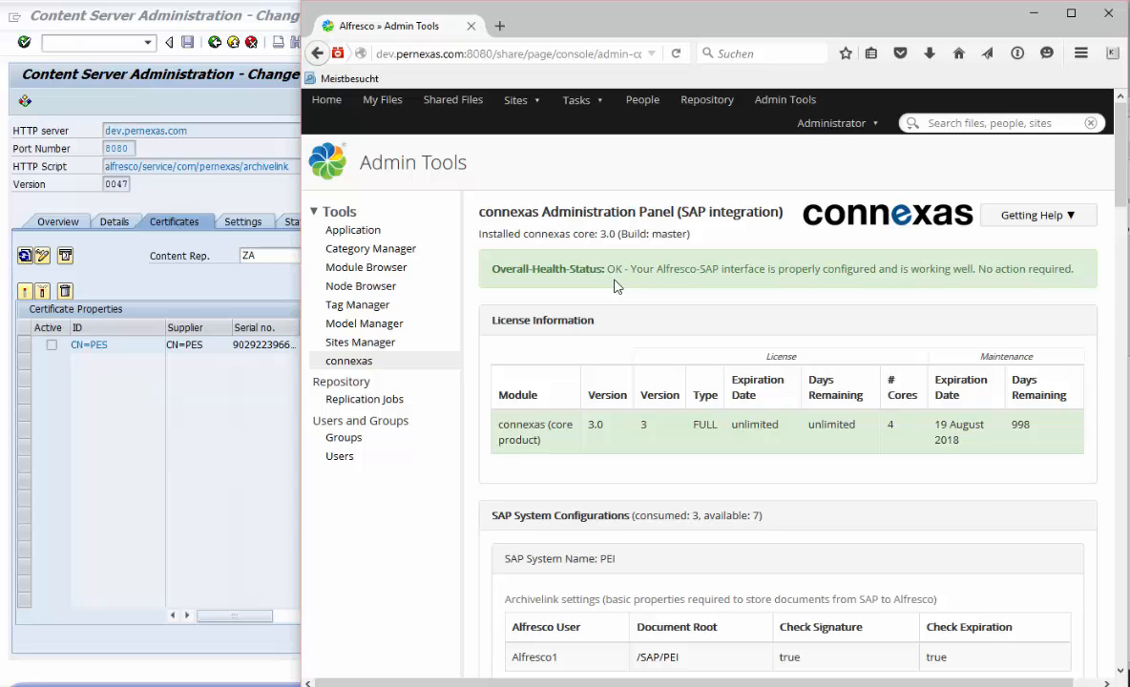
pyautogui.scroll(-10, 614, 288)
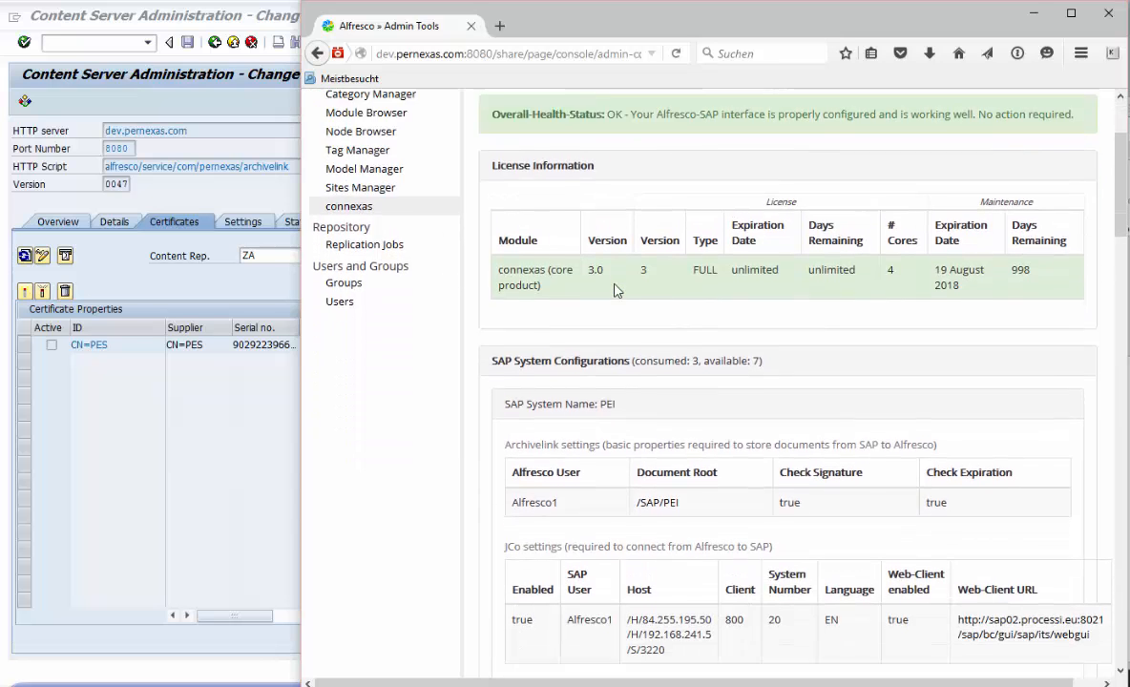
pyautogui.scroll(-5, 614, 302)
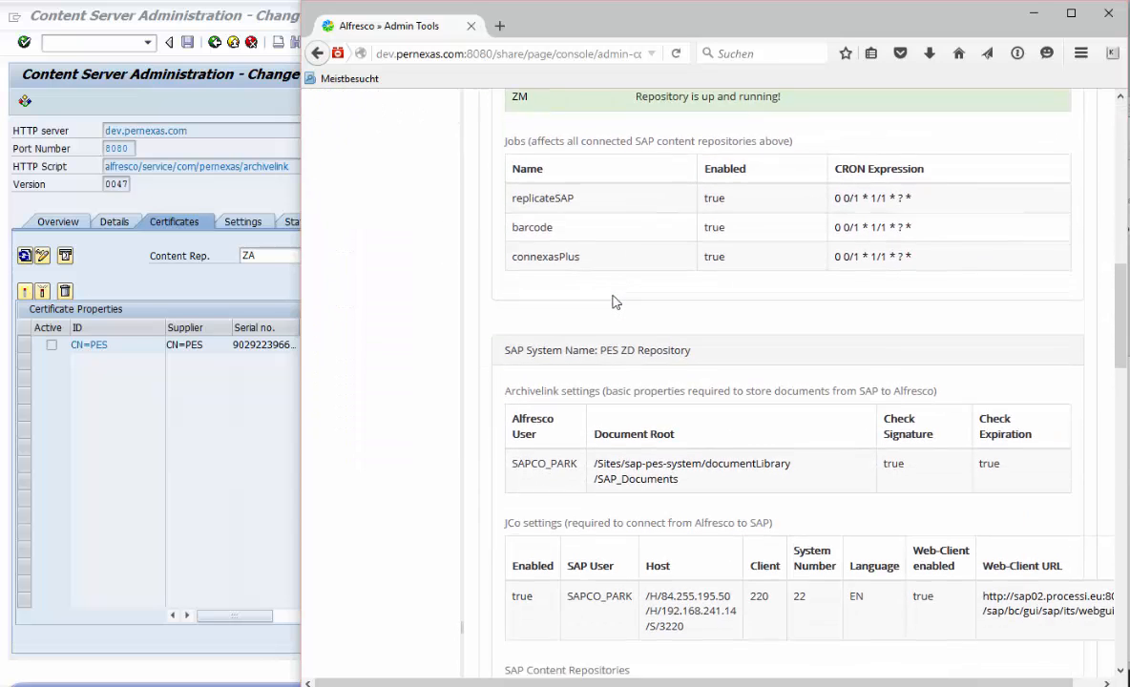
pyautogui.scroll(-8, 612, 303)
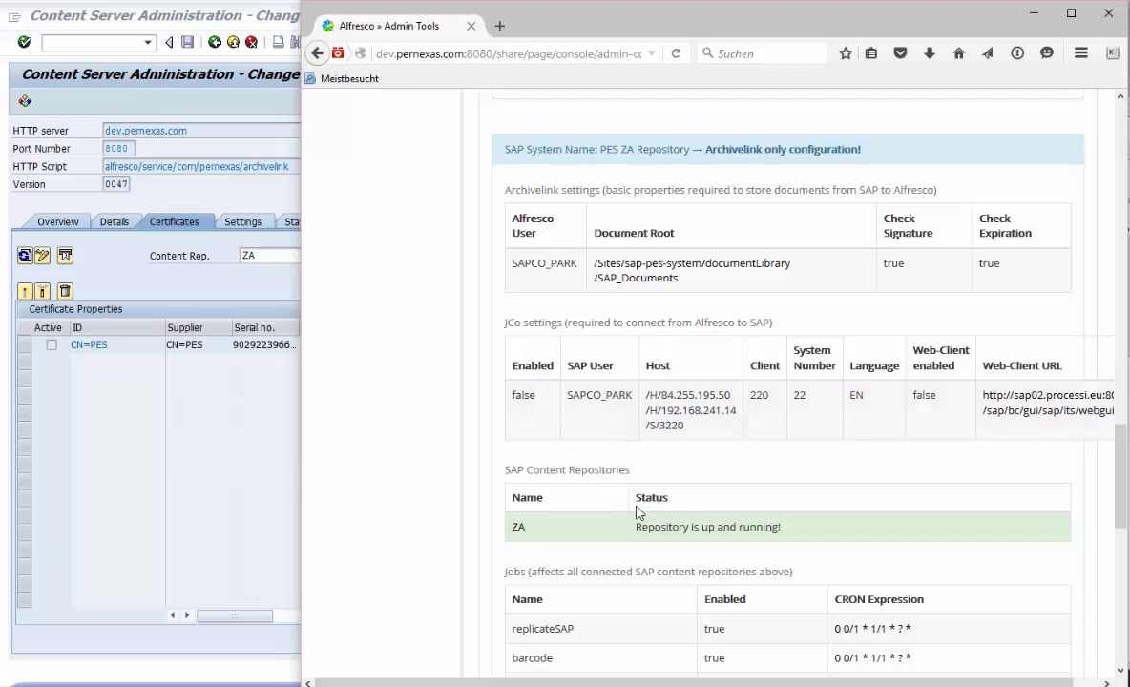
# - Open the ZA repository folder in the repository browser and inspect the CN=PES certificate document's properties
pyautogui.click(518, 528)
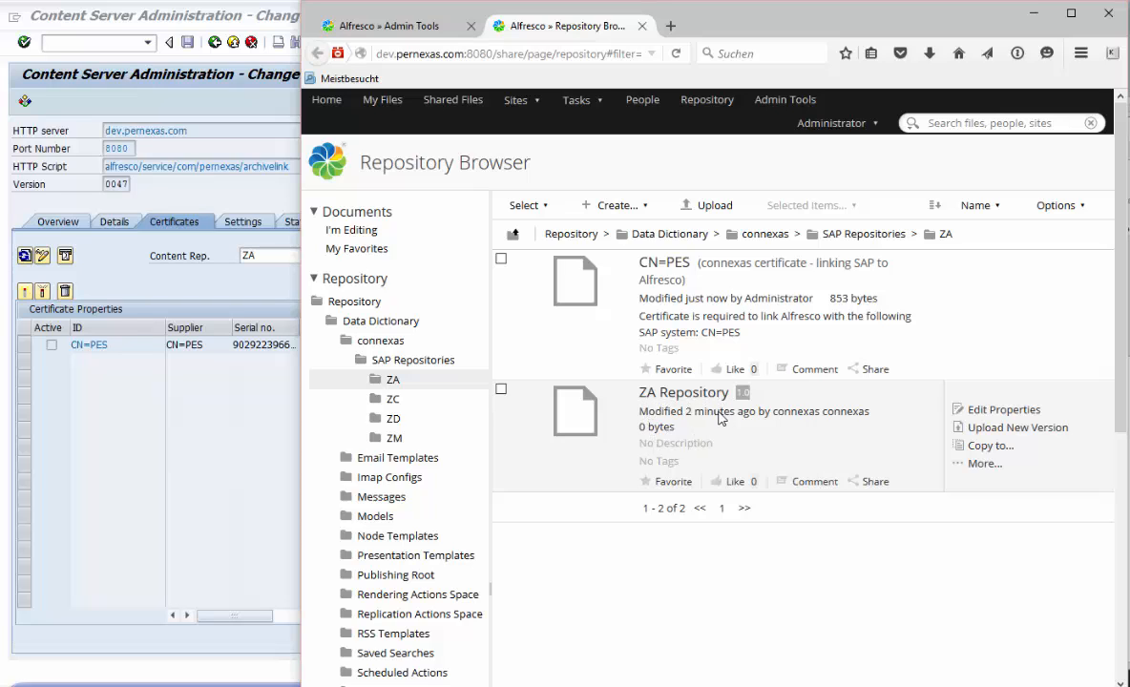
pyautogui.click(657, 267)
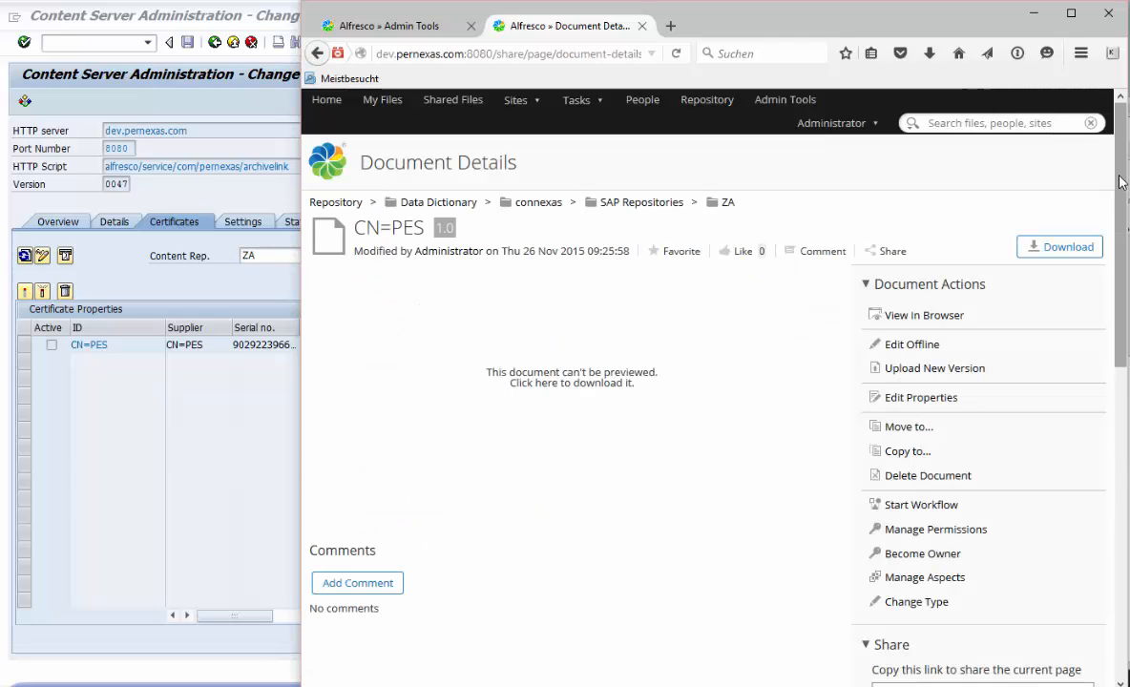
pyautogui.scroll(-1, 1122, 188)
pyautogui.scroll(-10, 1124, 188)
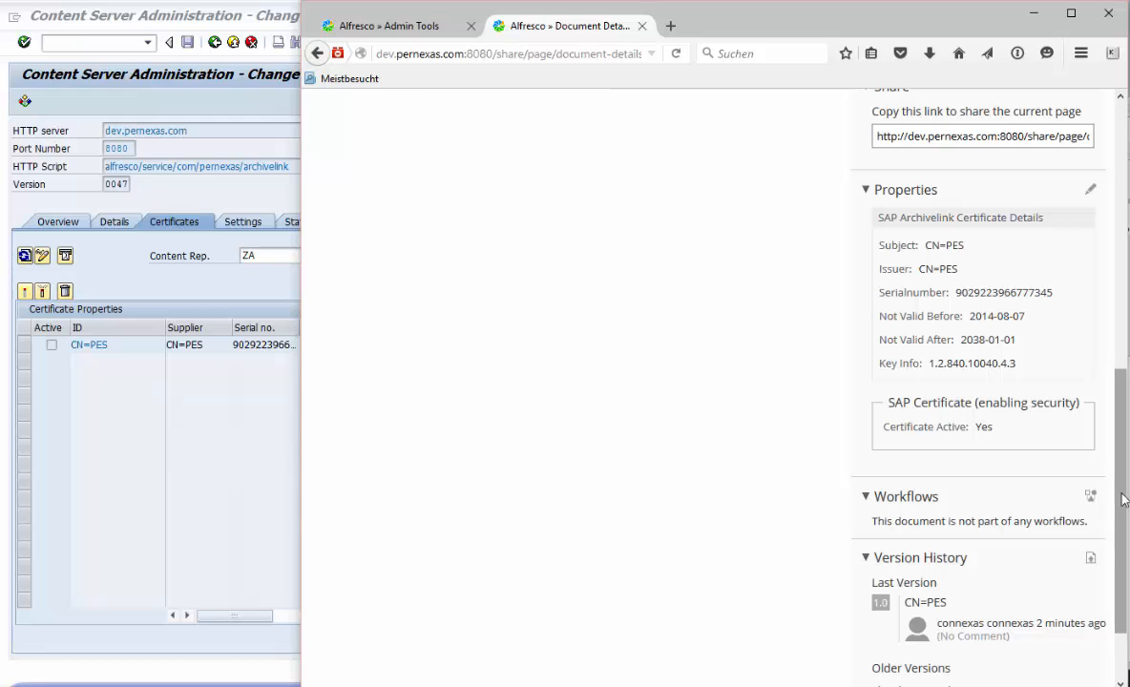
pyautogui.moveTo(1120, 500); pyautogui.dragTo(1085, 220)
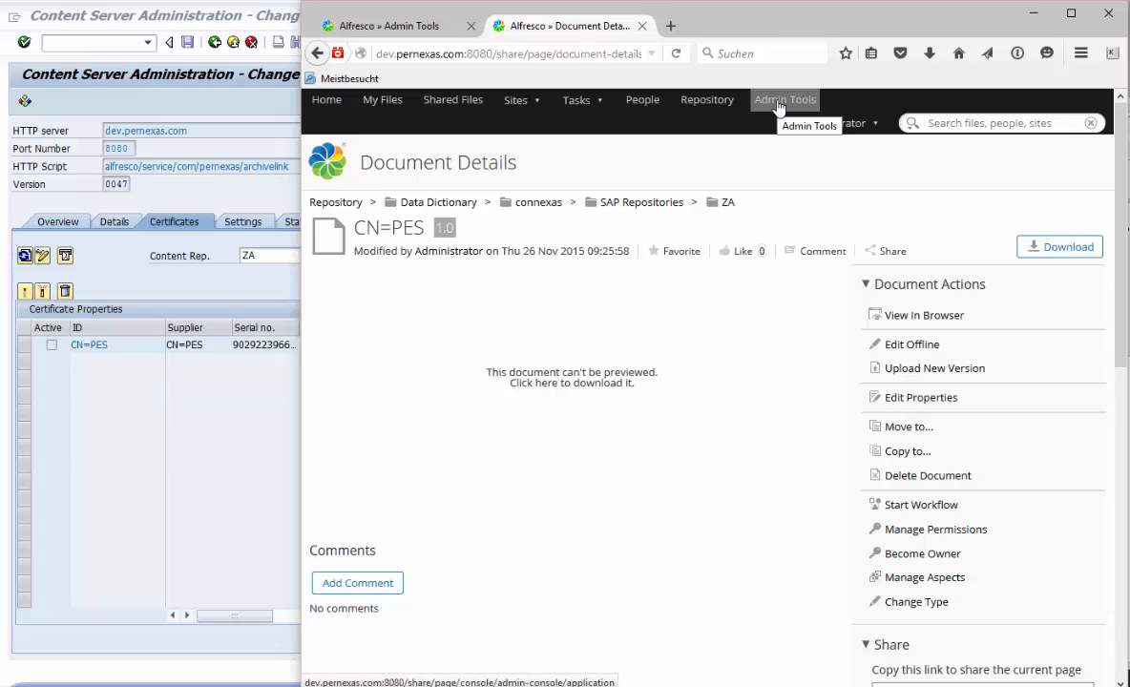
# - Browse My Files and view the Alfresco version information
pyautogui.click(382, 100)
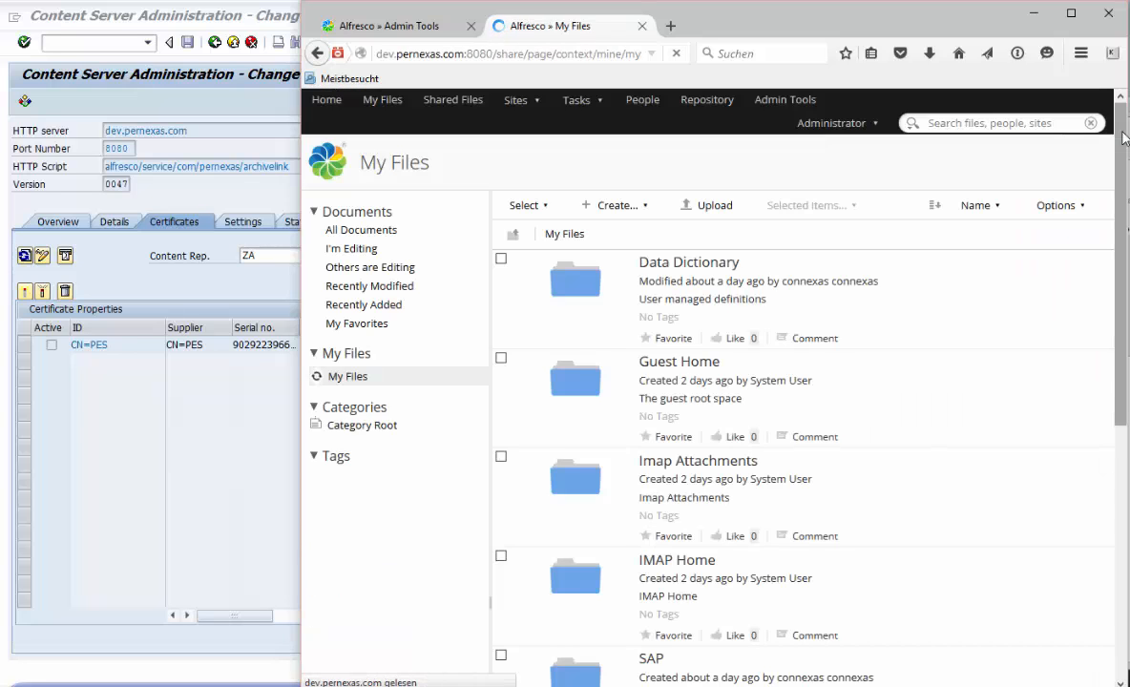
pyautogui.scroll(-5, 1040, 286)
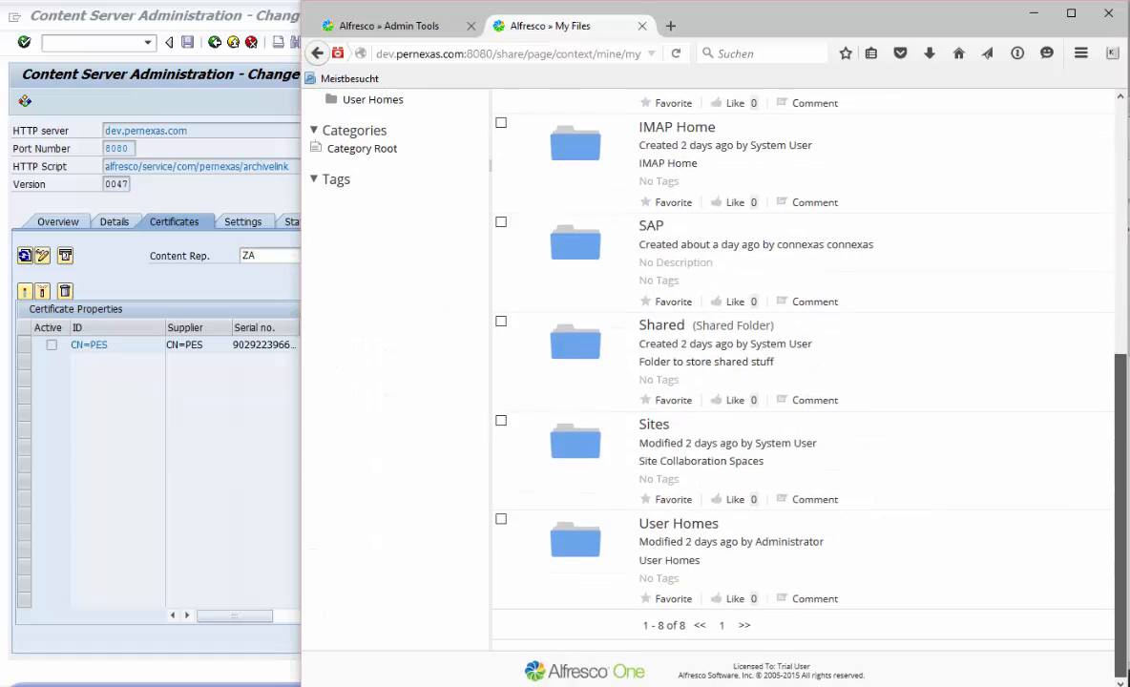
pyautogui.click(599, 673)
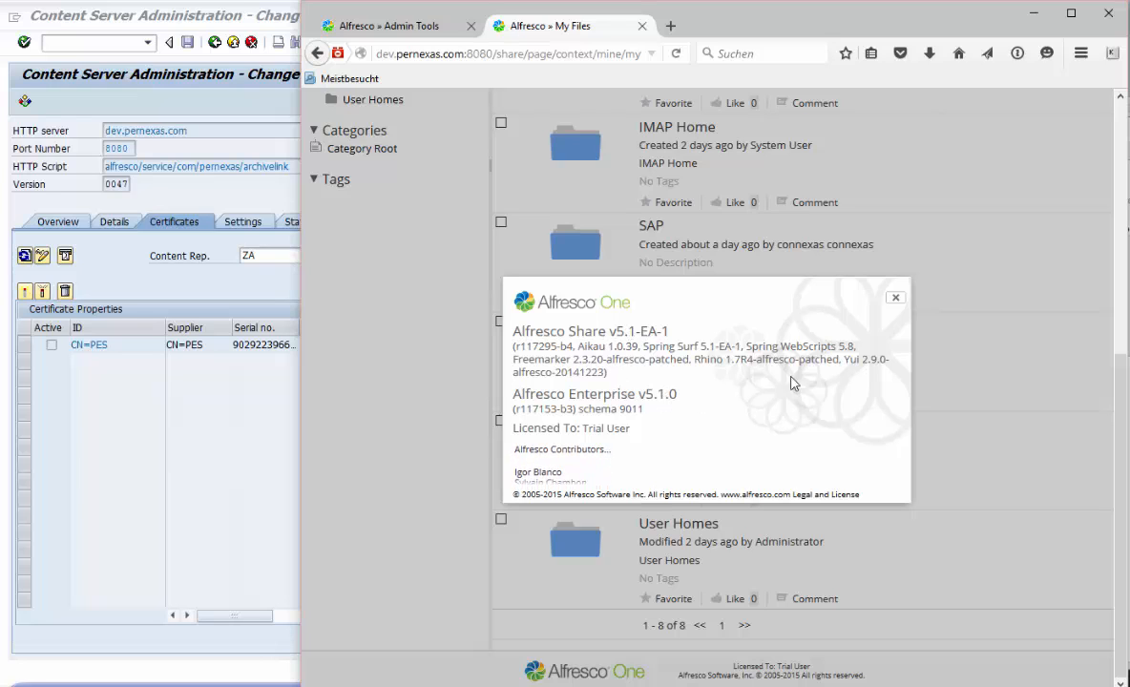
pyautogui.click(896, 302)
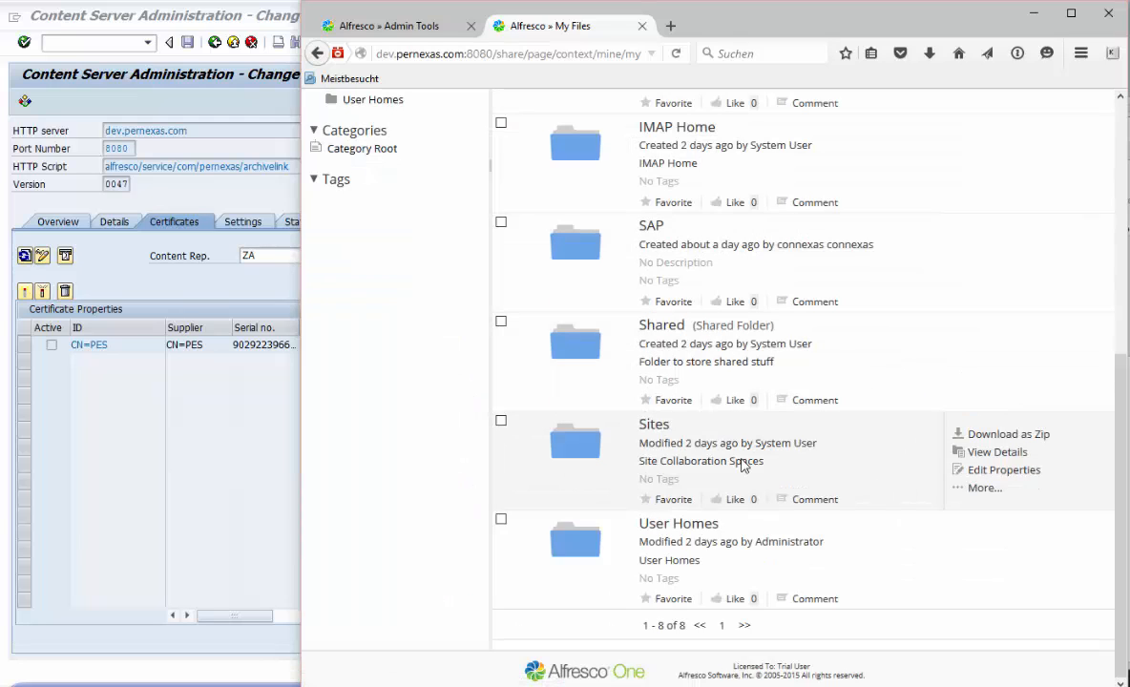
# - Return to SAP and check the CN=PES certificate's active status and the repositories overview
pyautogui.click(130, 513)
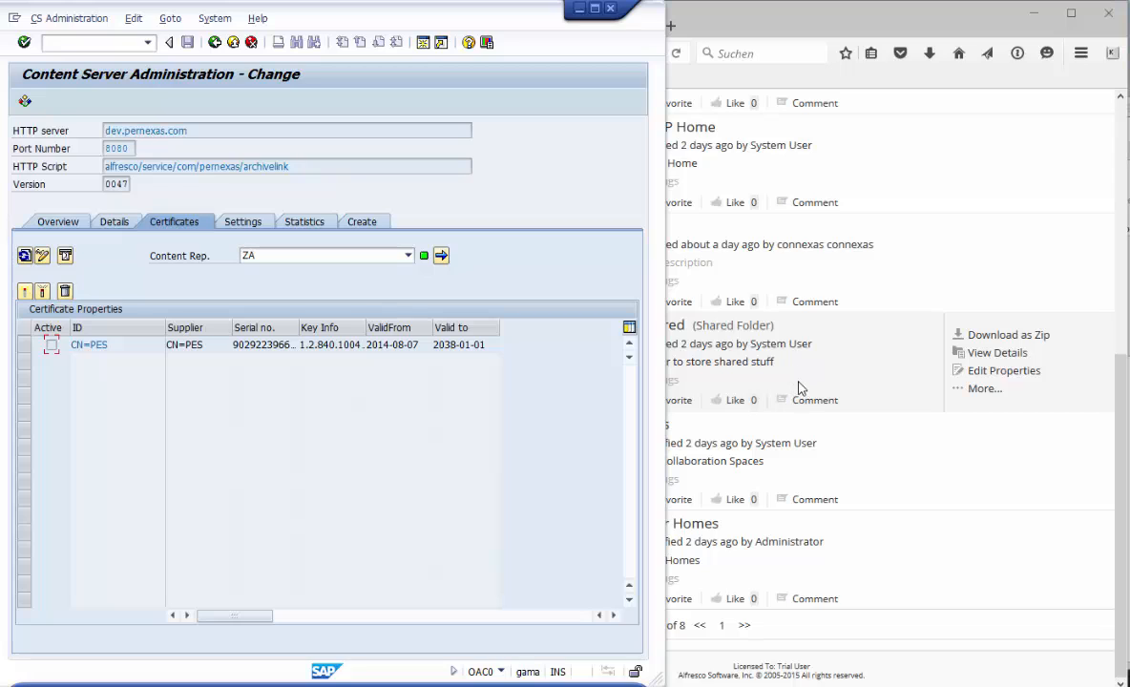
pyautogui.click(52, 344)
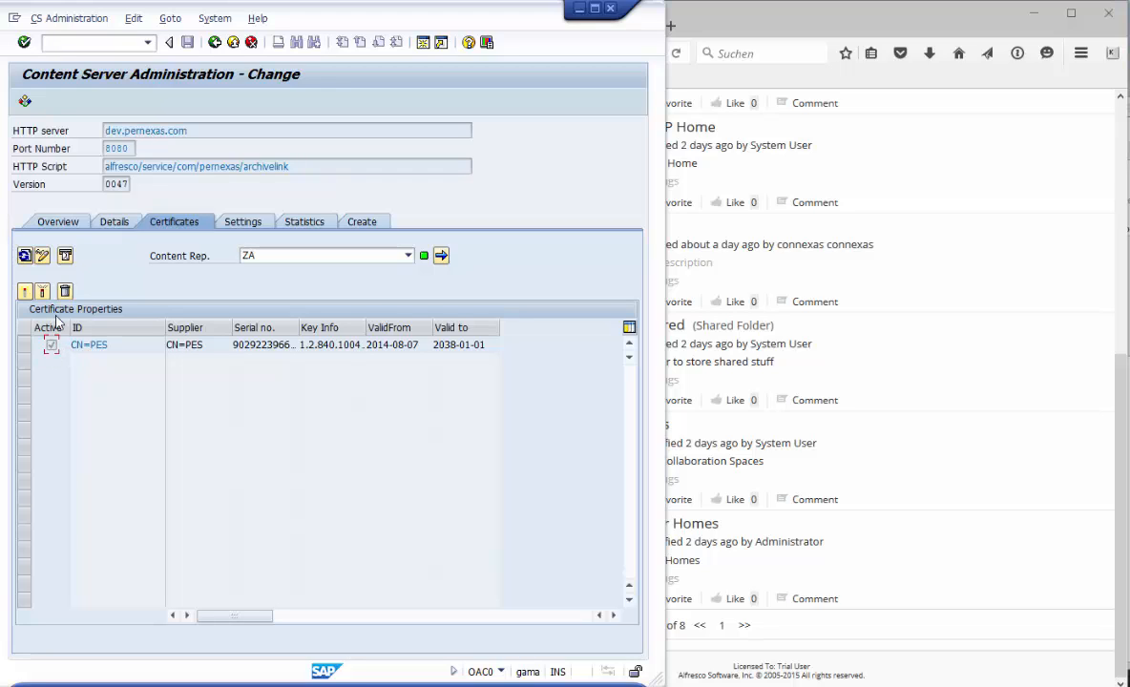
pyautogui.click(59, 222)
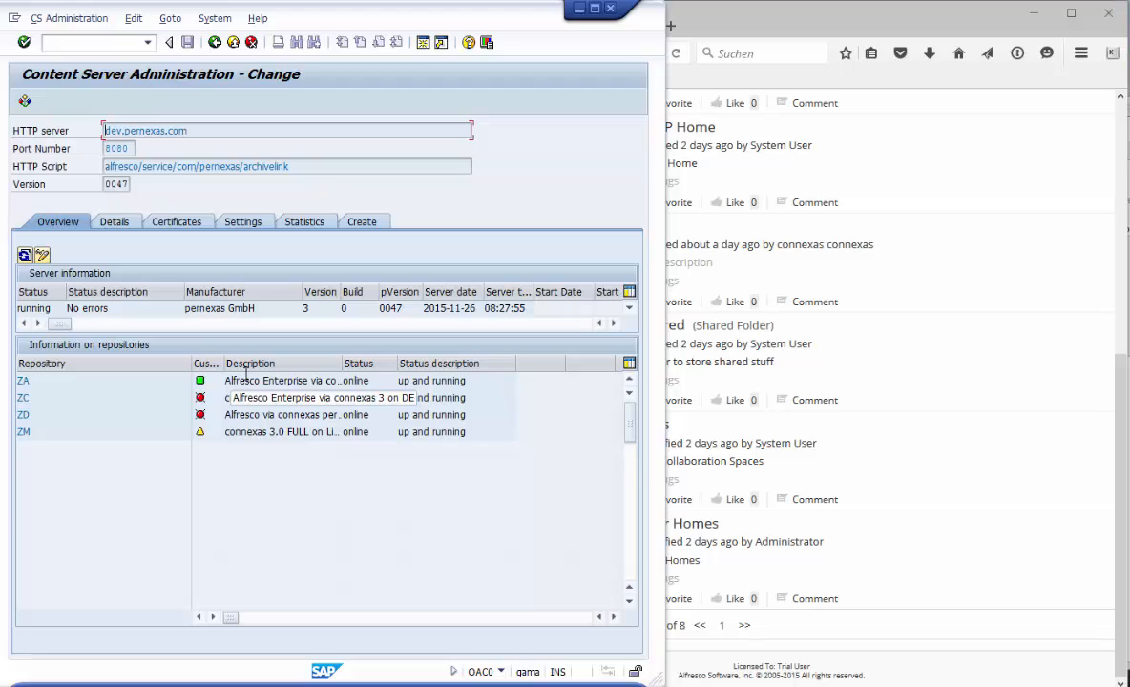
# - Go back to the ZA repository detail and display its content server status information
pyautogui.click(215, 44)
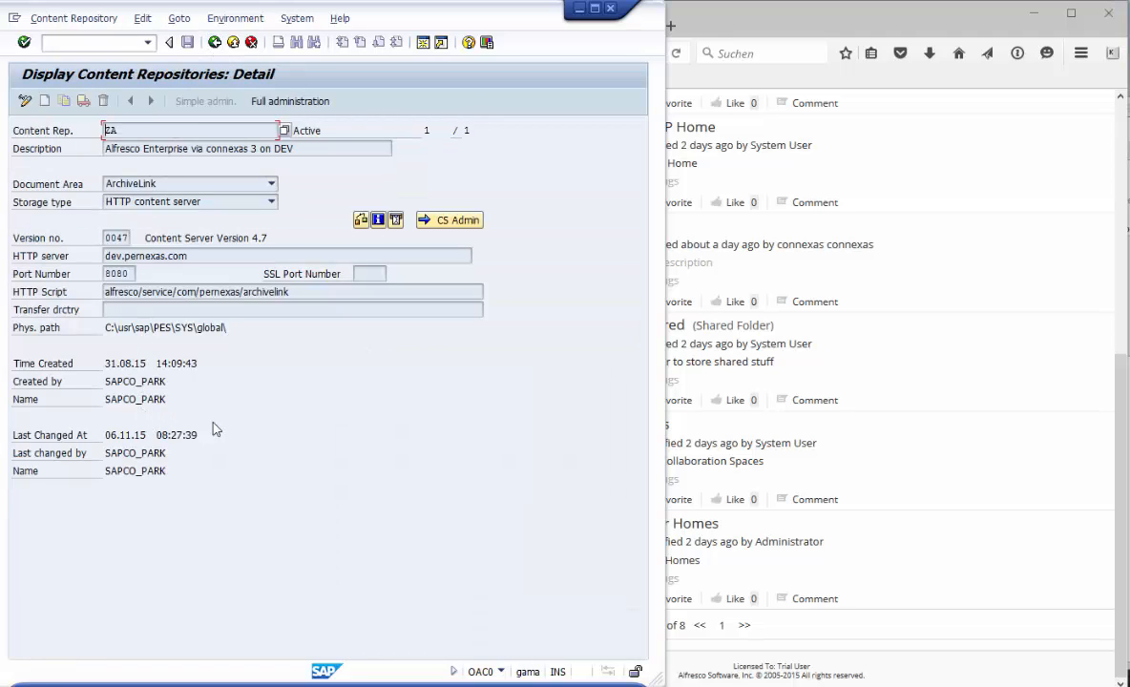
pyautogui.click(377, 220)
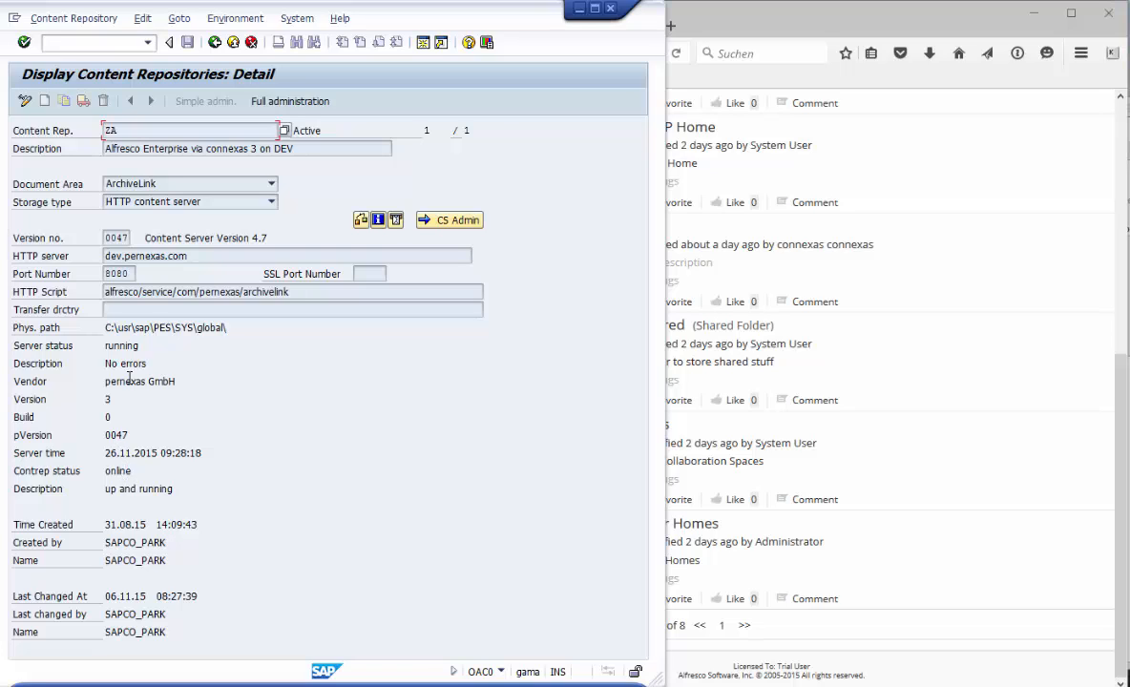
pyautogui.moveTo(109, 380); pyautogui.dragTo(177, 401)
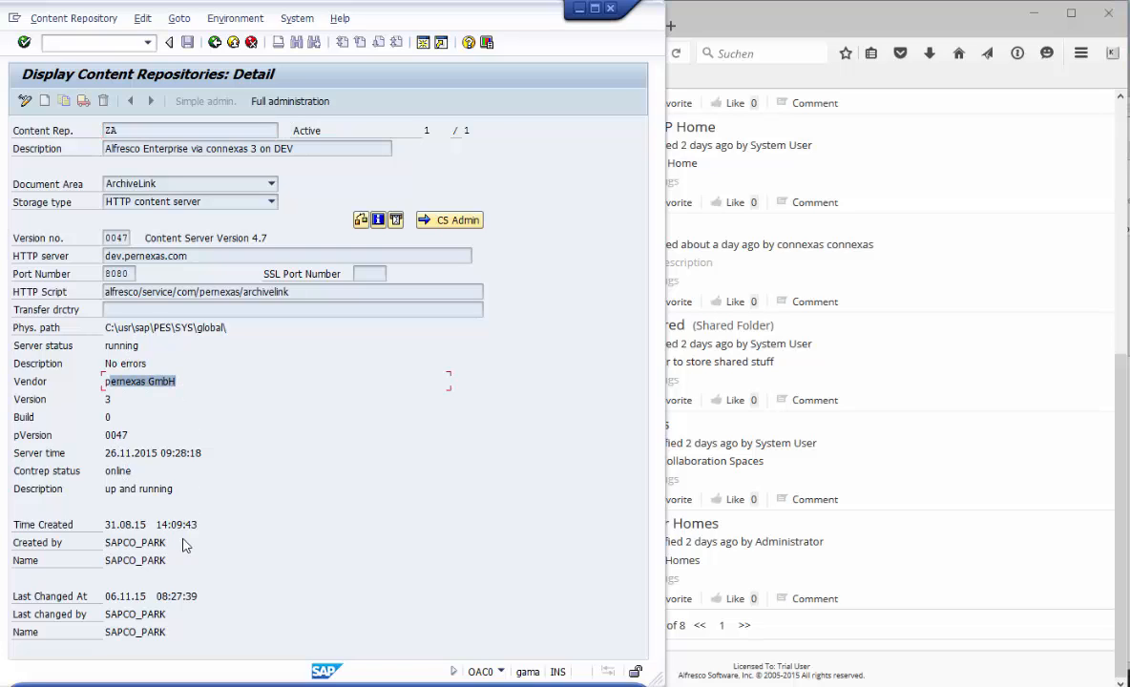